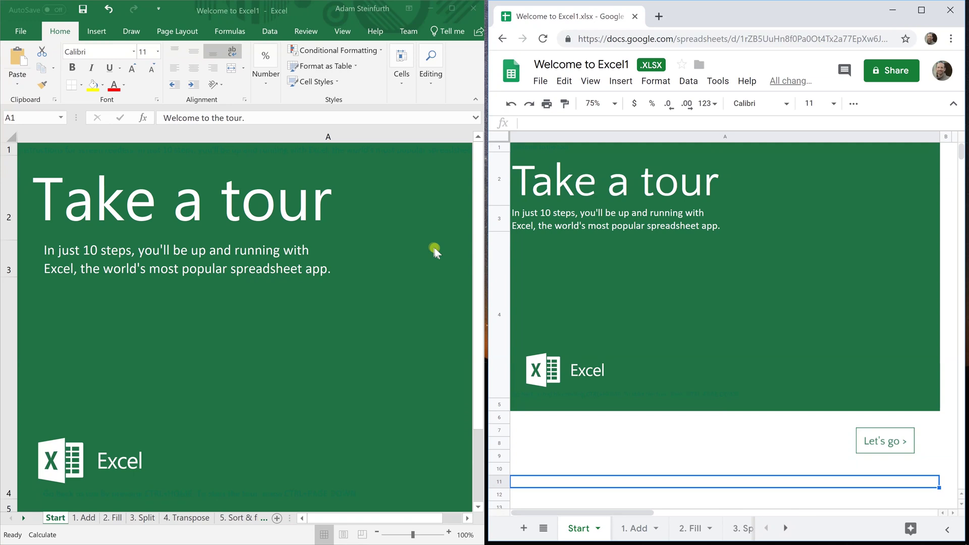
Step: Compare the Take a tour title's font in Excel with the Google Sheets copy
click(434, 249)
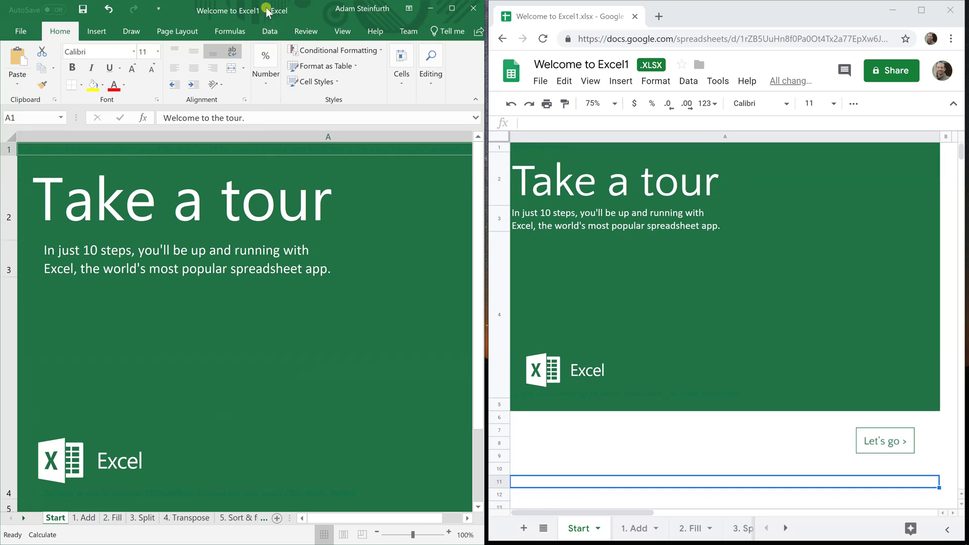
click(77, 184)
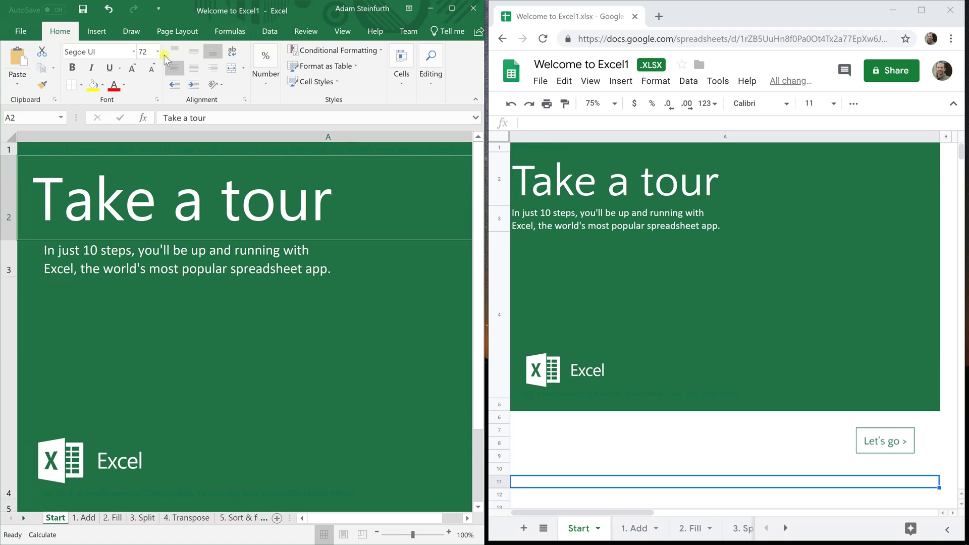
click(618, 182)
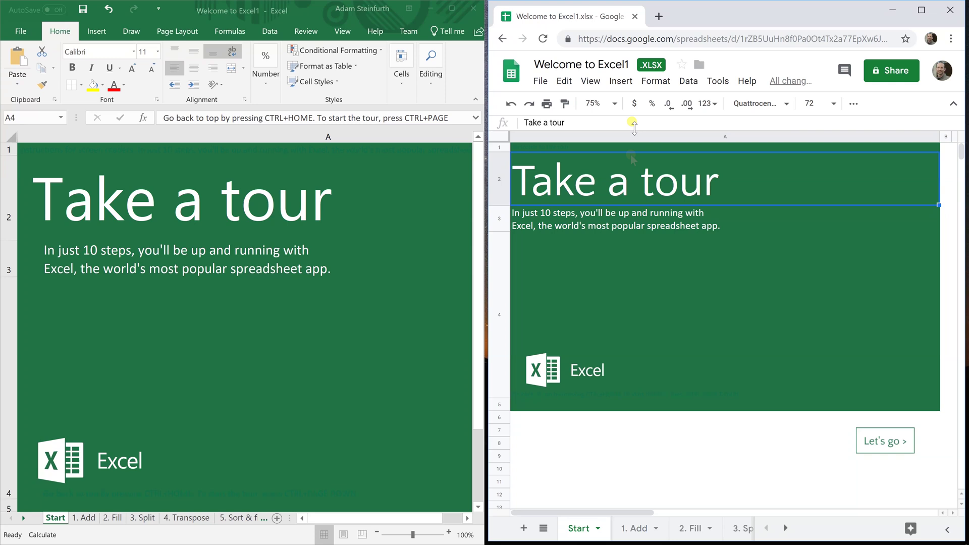
mouse_move(651, 65)
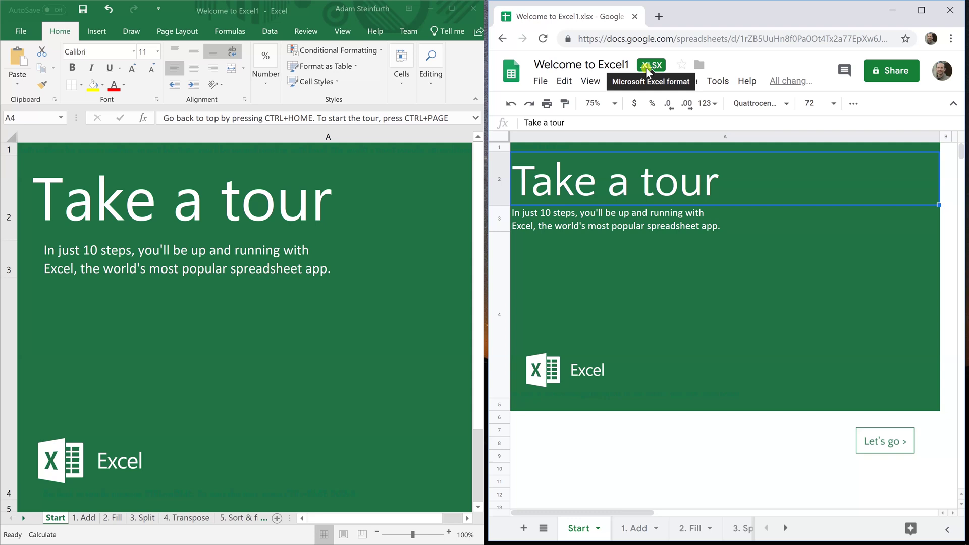
Step: Open Google Drive in a new browser tab
click(658, 16)
text(driv)
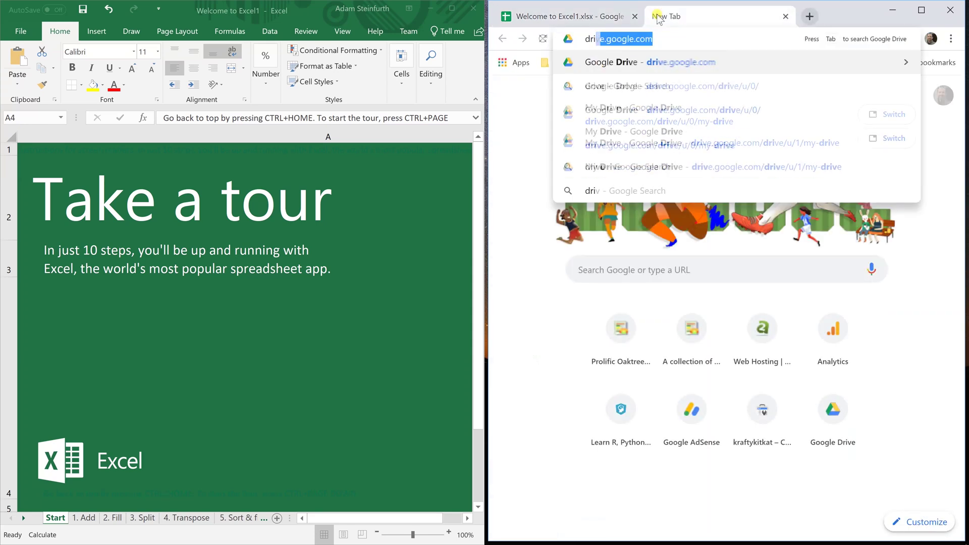
key(Return)
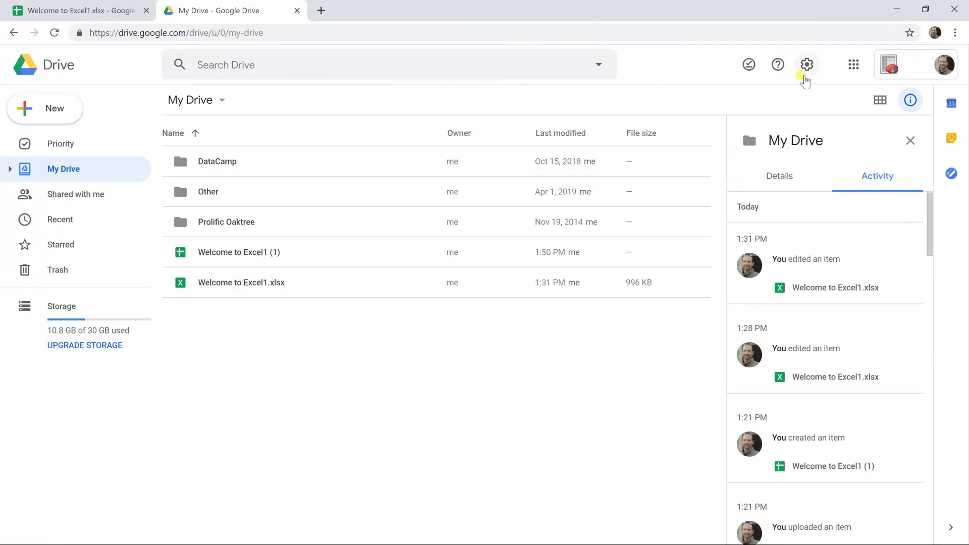
Step: Turn off 'Convert uploaded files to Google Docs editor format' in Drive settings and save
click(806, 65)
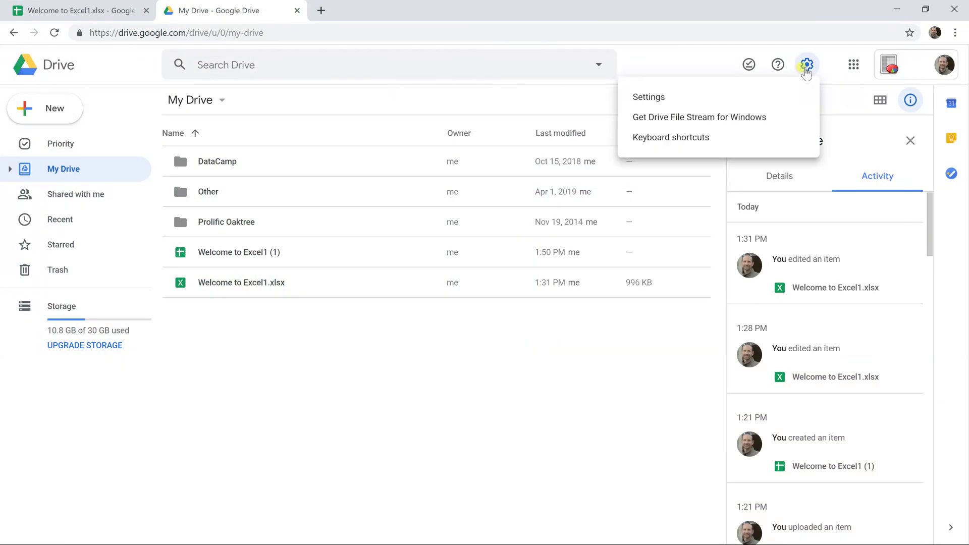
click(692, 98)
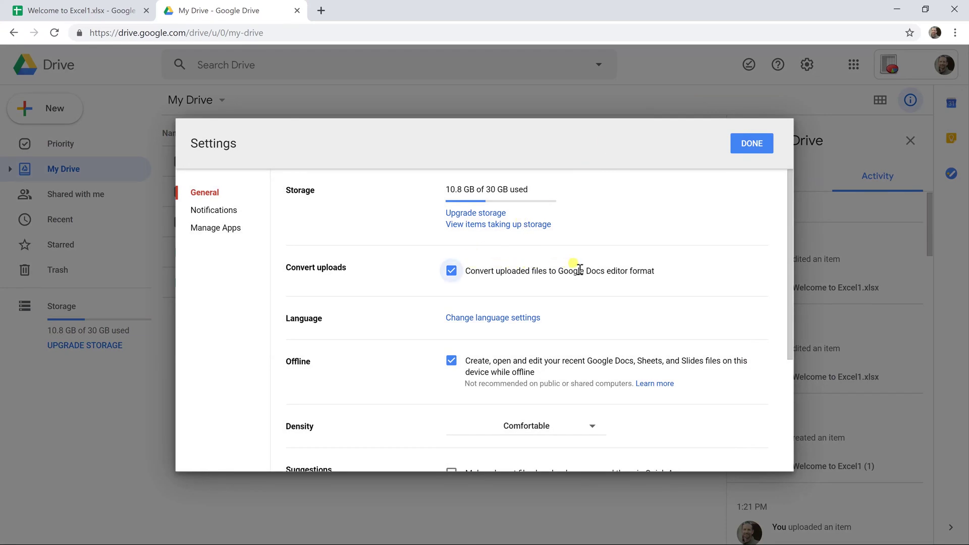
click(450, 277)
click(451, 275)
click(451, 275)
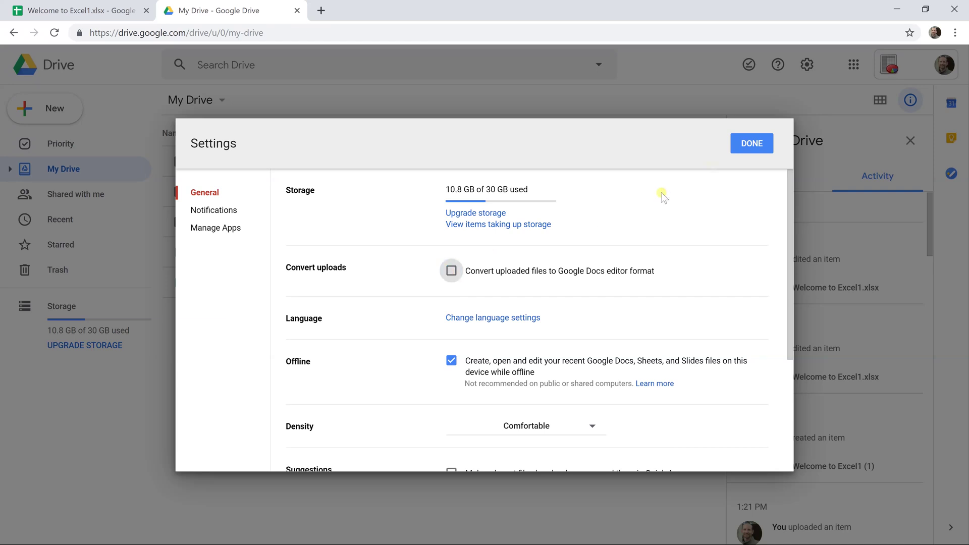
click(734, 149)
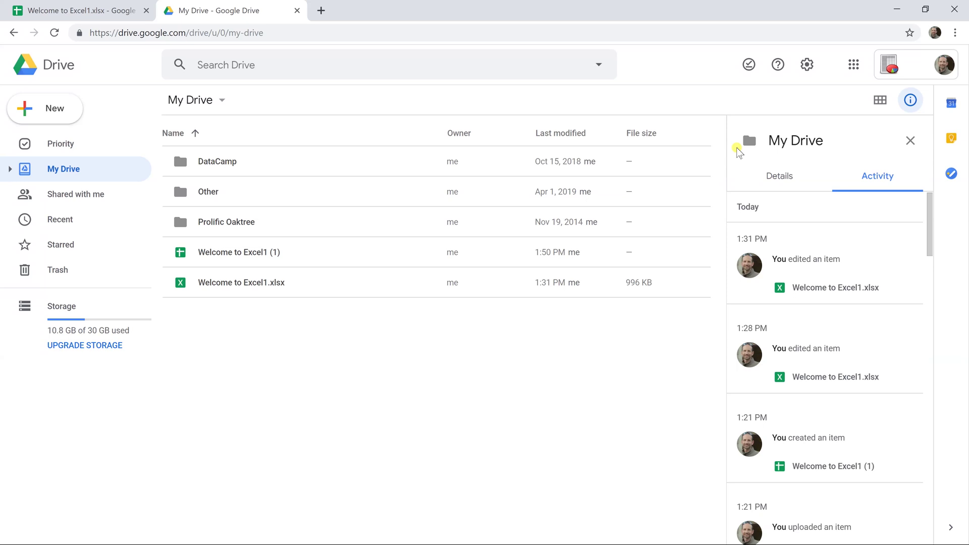
Step: Check the Start sheet subtitle's font in Sheets, then show Excel's 1. Add sheet
click(99, 12)
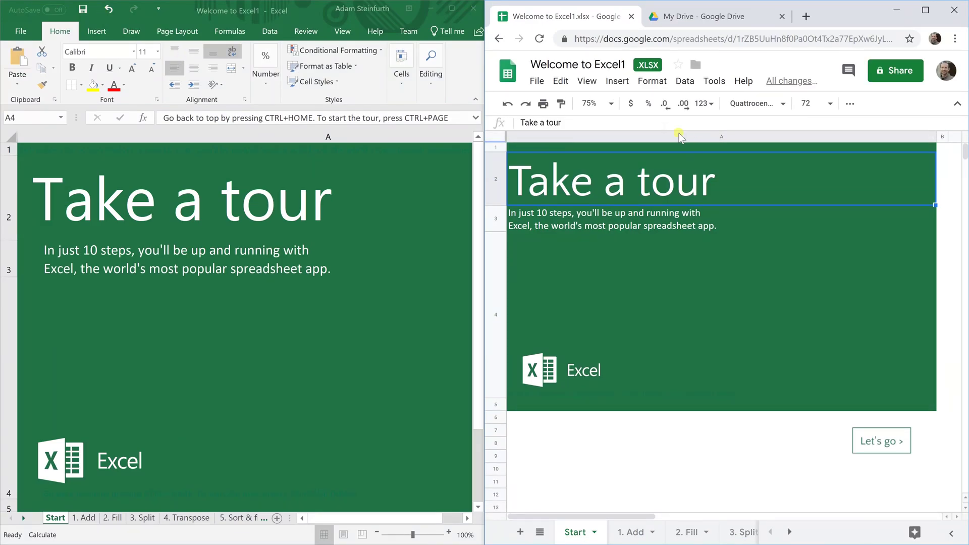
click(735, 220)
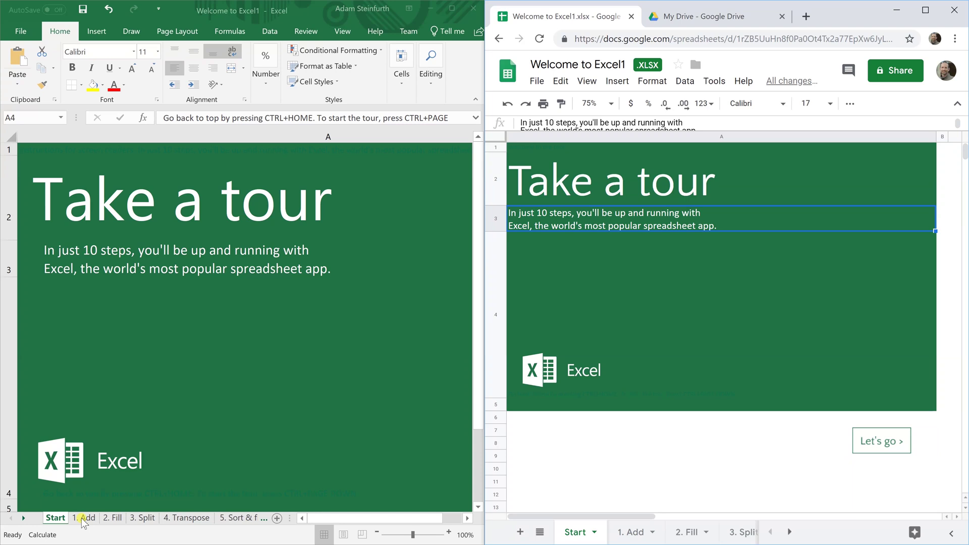
click(87, 162)
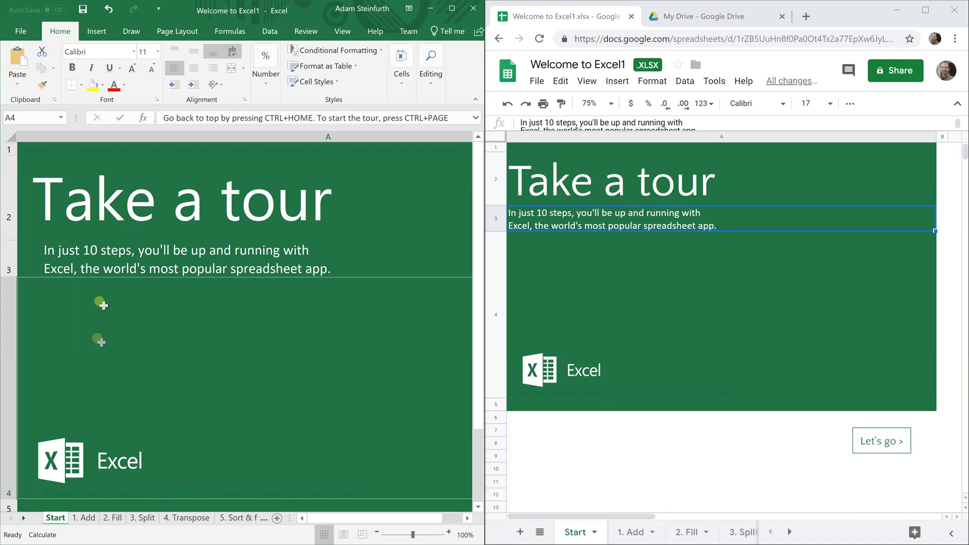
click(89, 520)
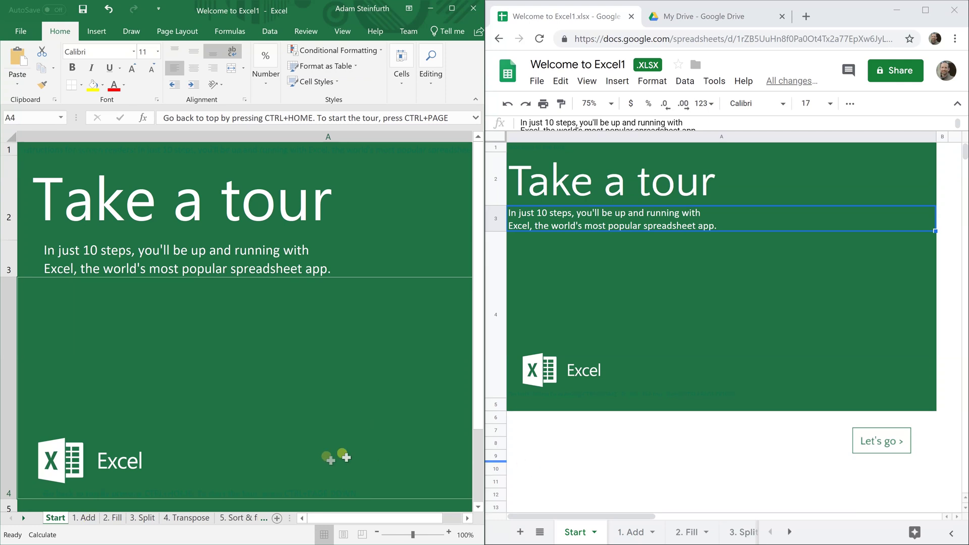
Step: Inspect the meat total cell's formula on Excel's 1. Add sheet
click(87, 518)
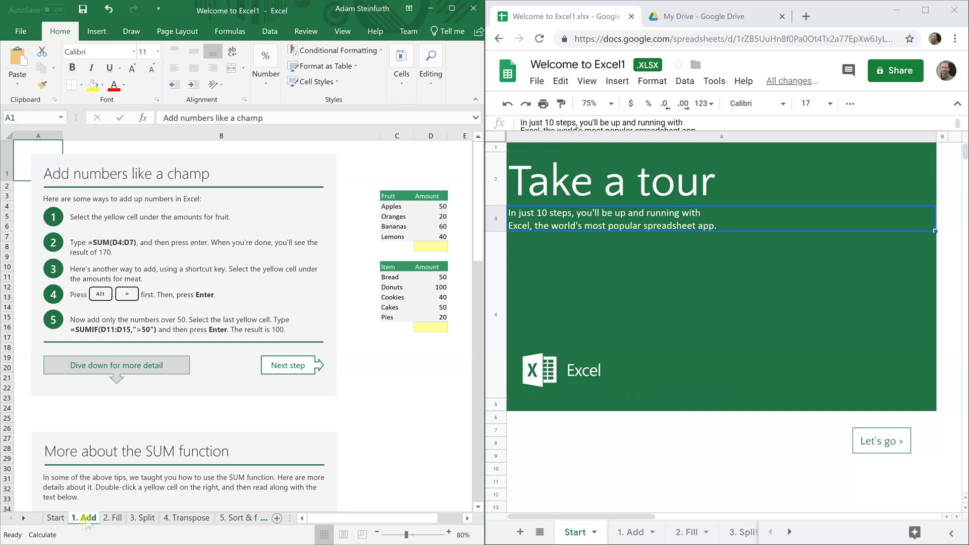
click(430, 327)
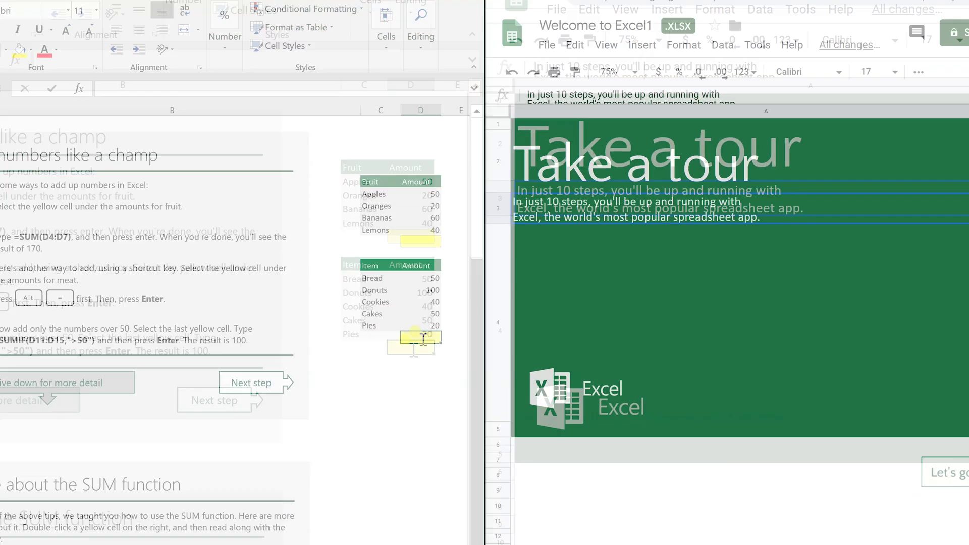
double_click(423, 338)
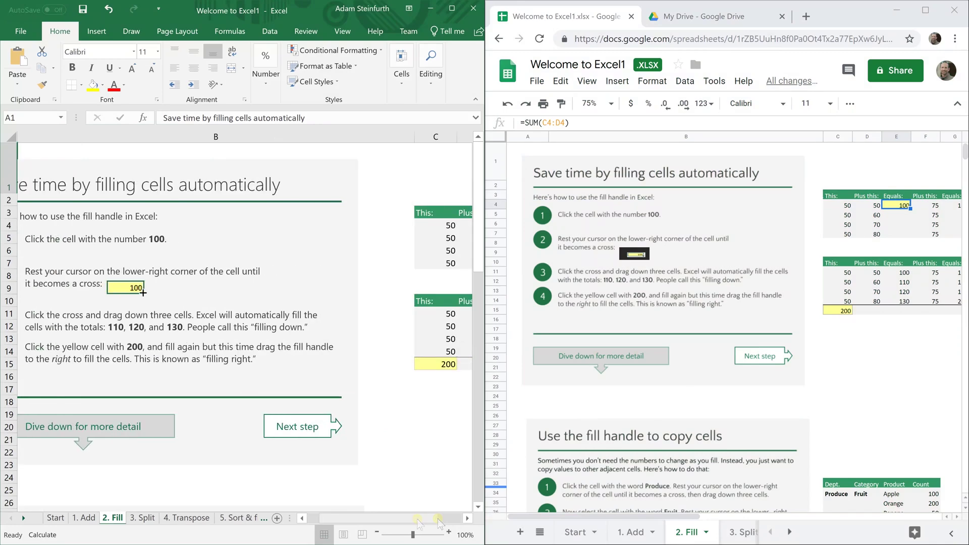
drag(439, 525, 461, 525)
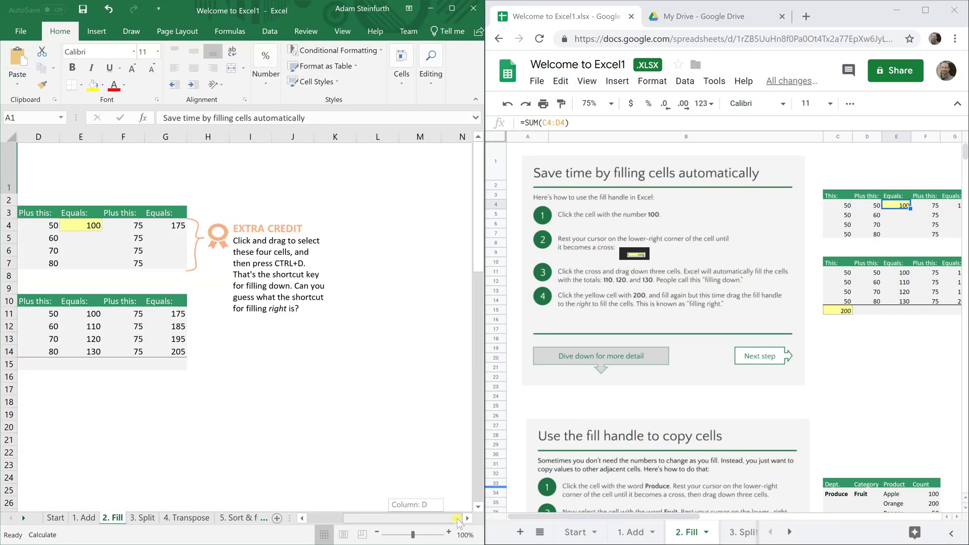
Step: Fill the E4 sum formula down to E7 on the 2. Fill sheet in Excel and Sheets
click(85, 228)
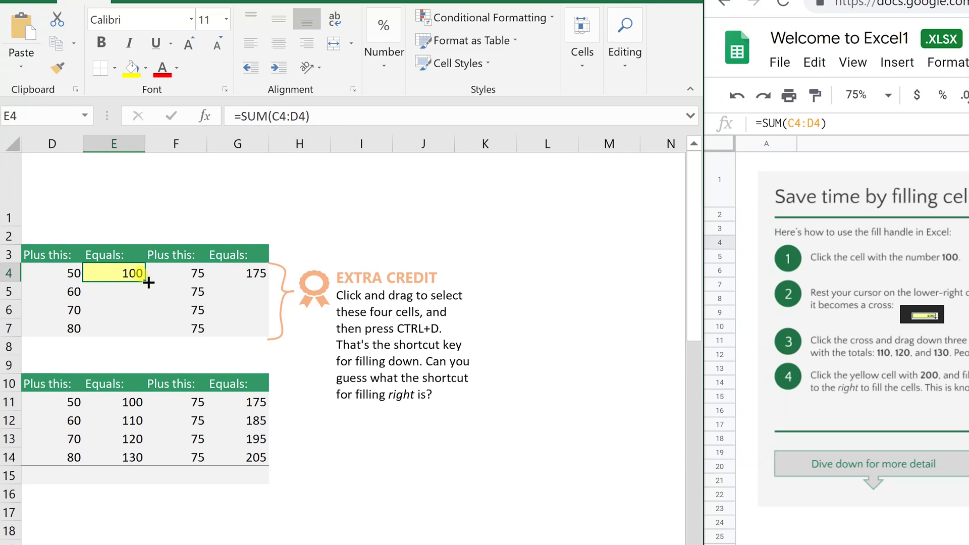
drag(146, 280, 146, 337)
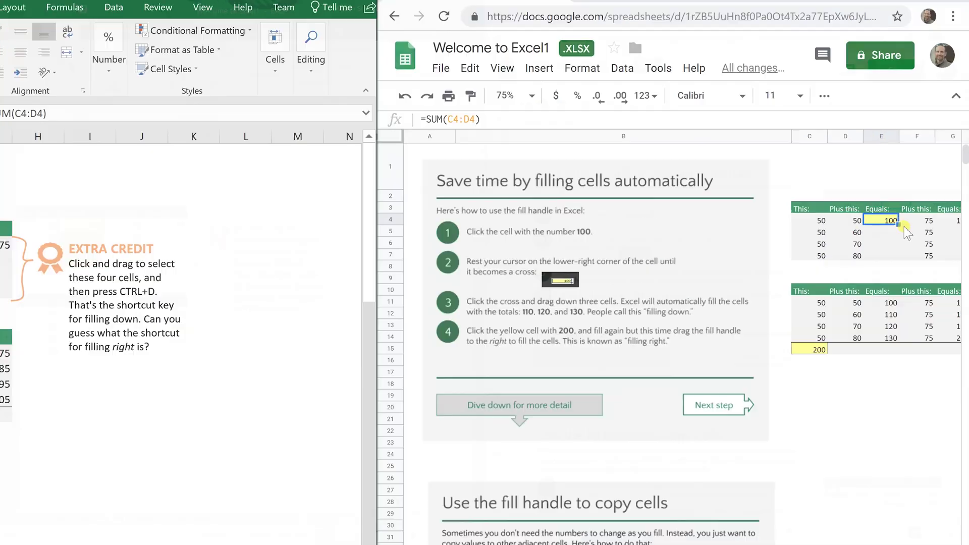
drag(910, 209, 911, 224)
drag(845, 283, 853, 320)
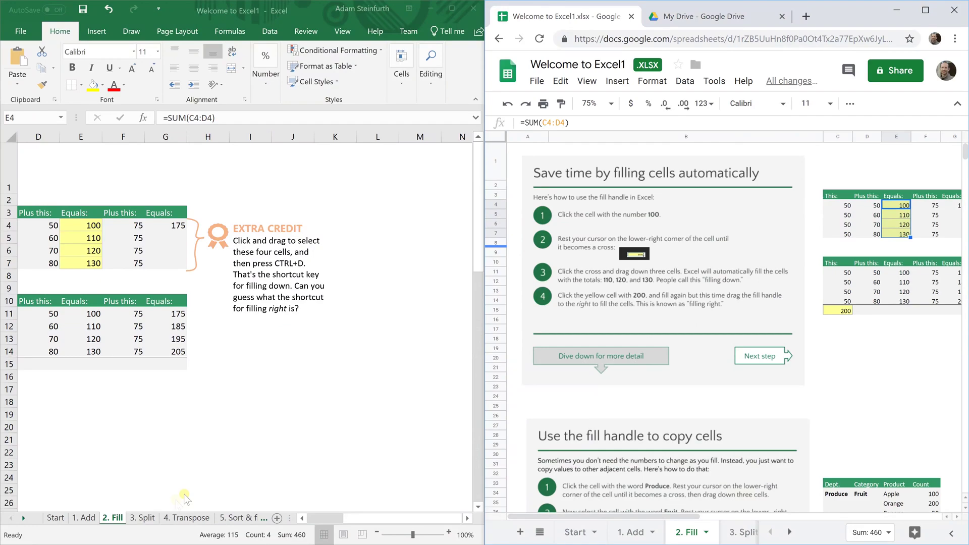
click(144, 522)
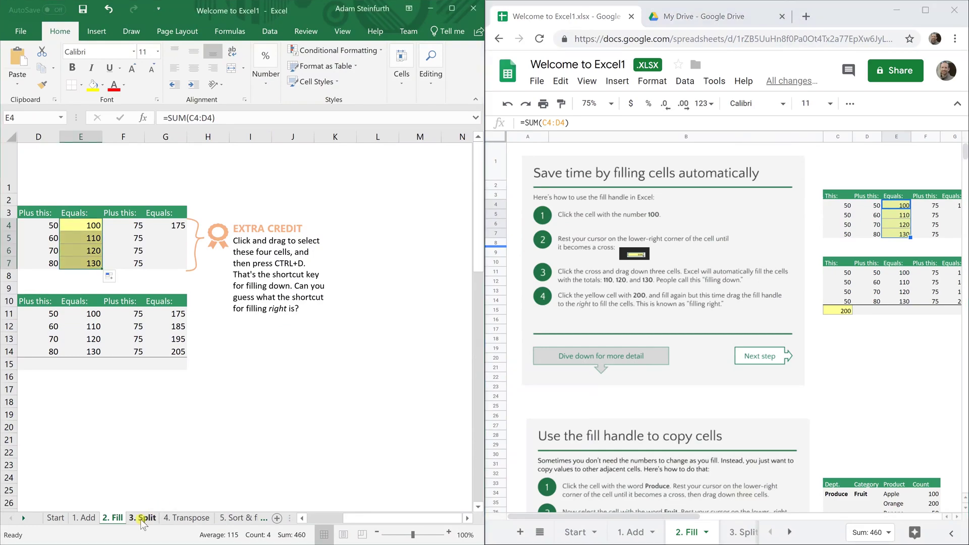
Step: On the 3. Split sheet, enter the first name in D5 and accept Flash Fill for the rest
click(144, 522)
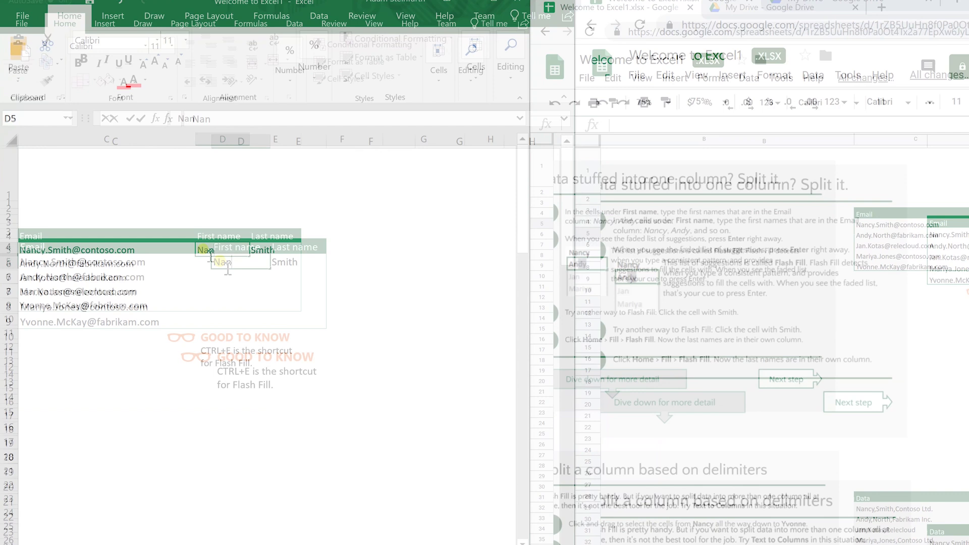
text(Nan)
text(cy)
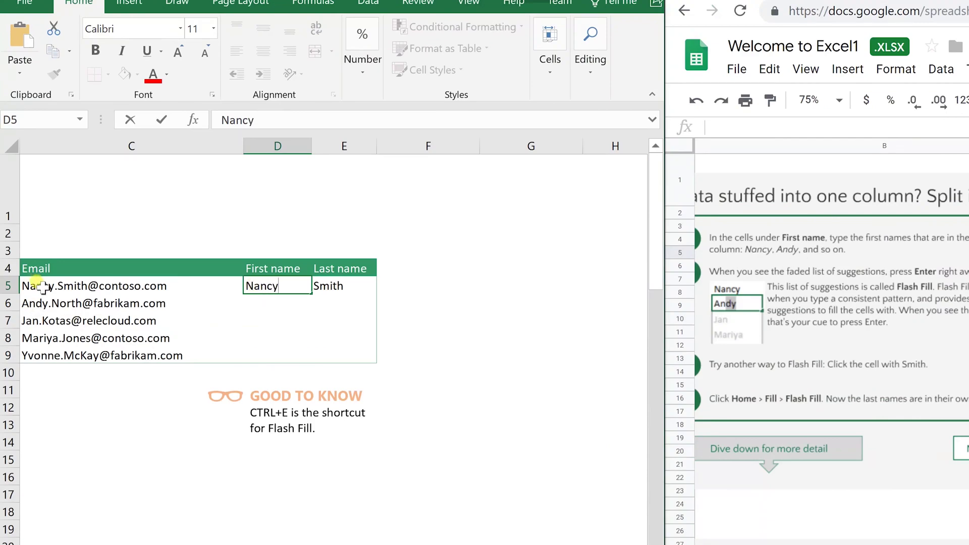
key(Return)
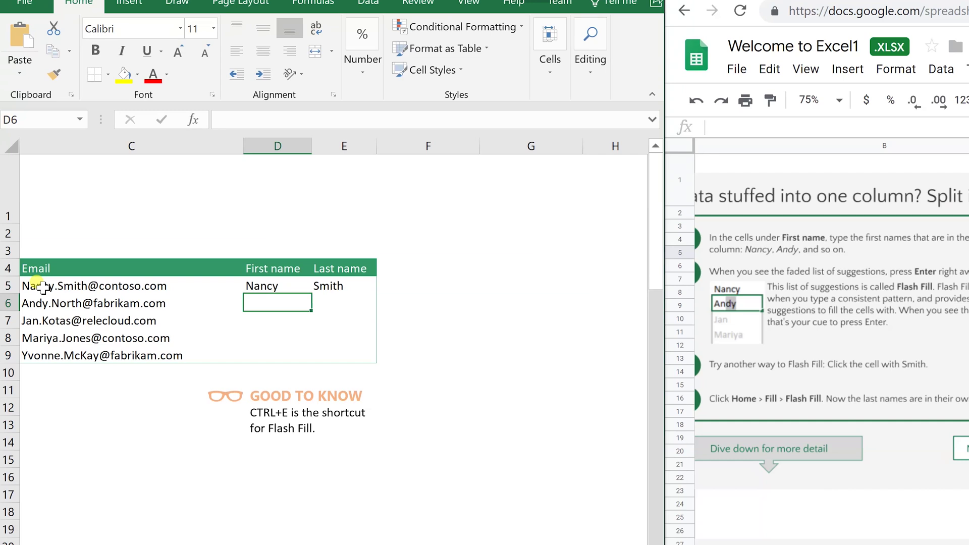
text(Andy)
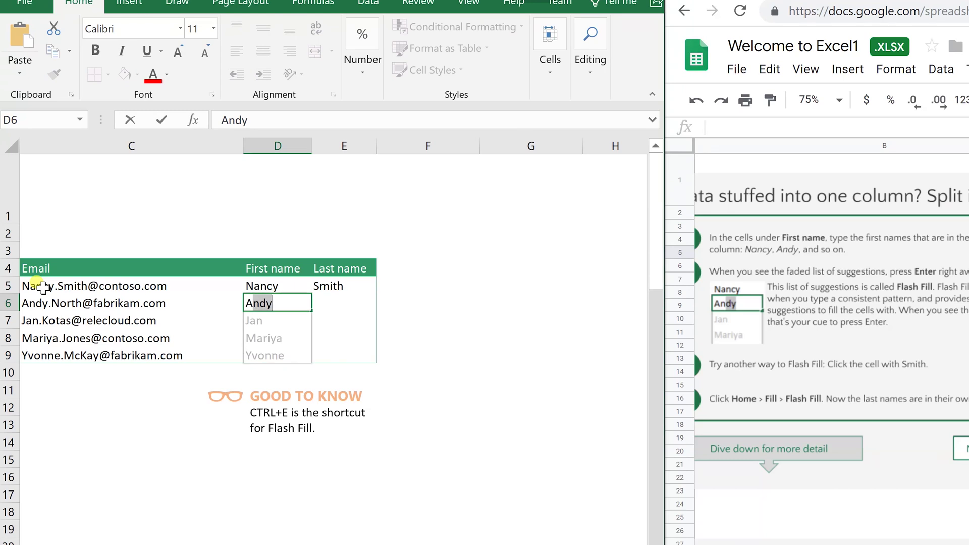
key(Return)
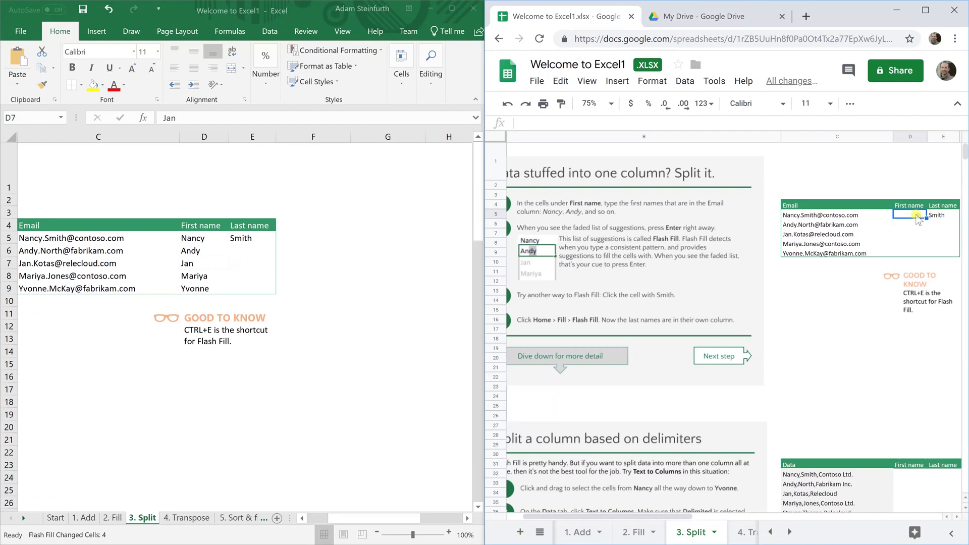
Step: In Sheets, enter the first name in D5 and cancel the partial entry in D6
click(908, 214)
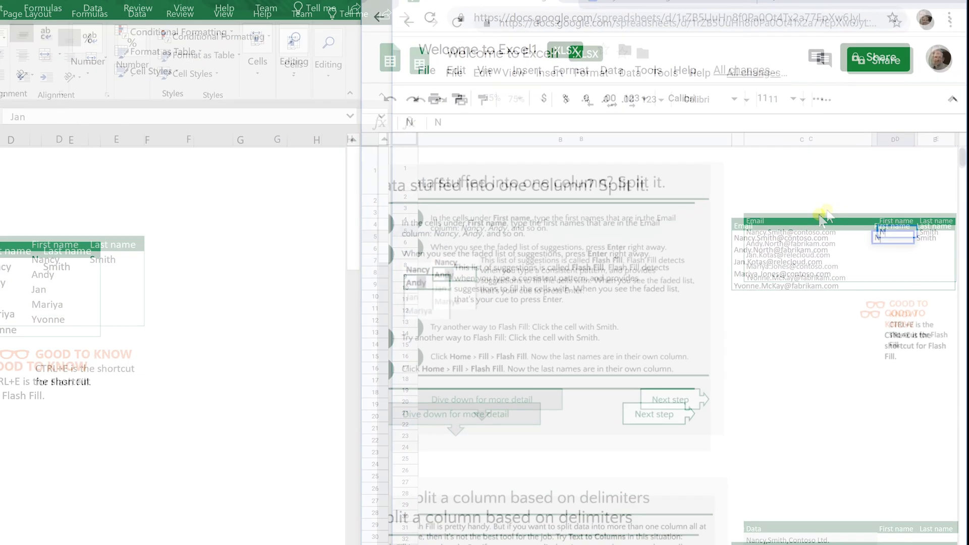
text(Nancy)
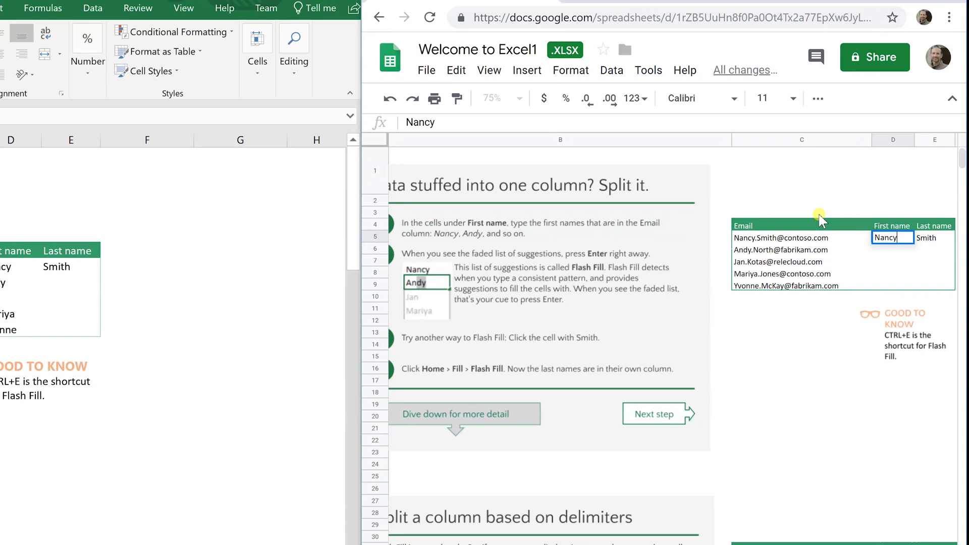
key(Return)
text(An)
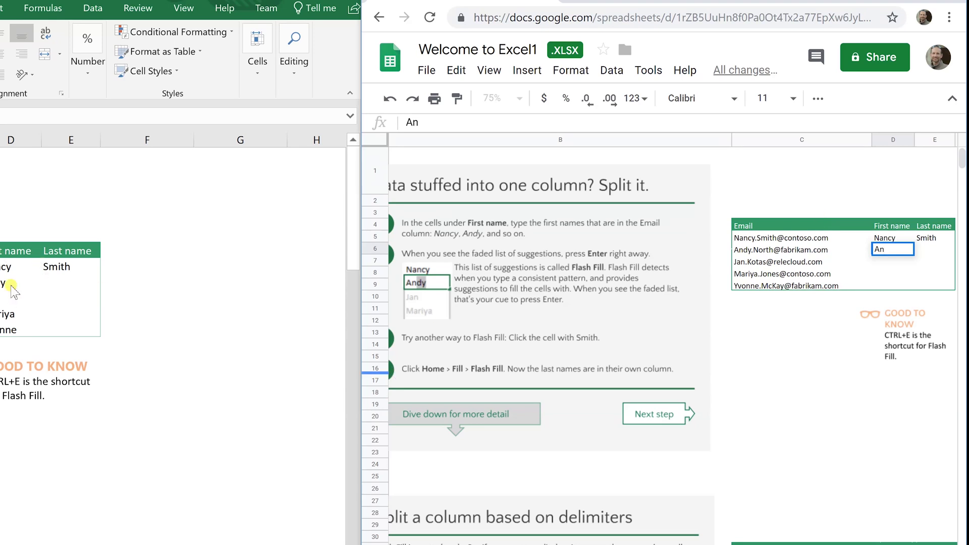
key(Escape)
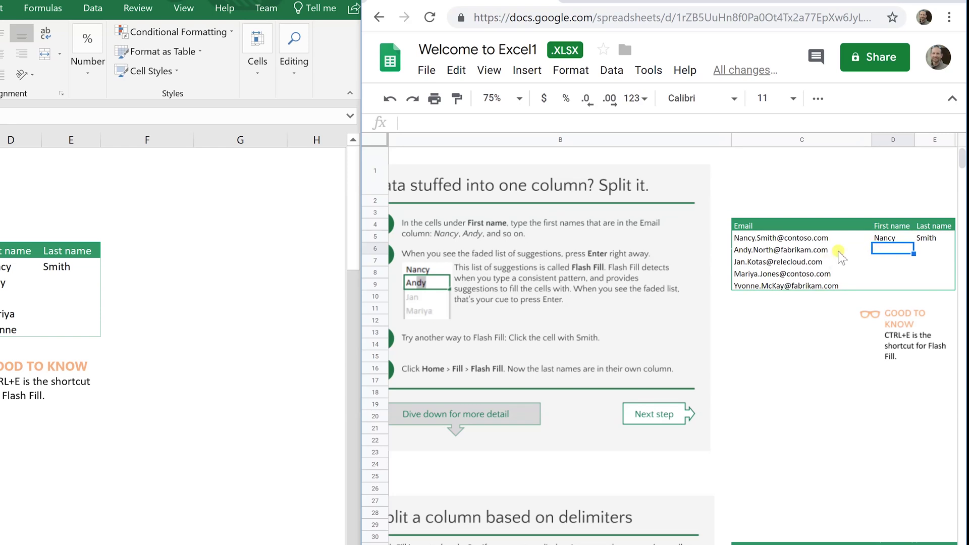
click(10, 295)
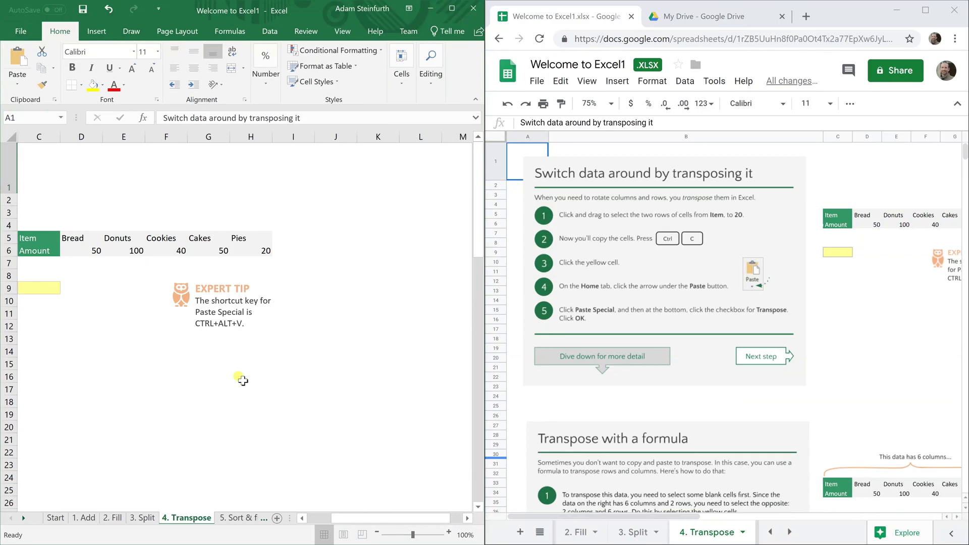
Step: In Excel, copy the Item and Amount rows C5:H6 and paste them transposed at C9
drag(45, 251, 243, 252)
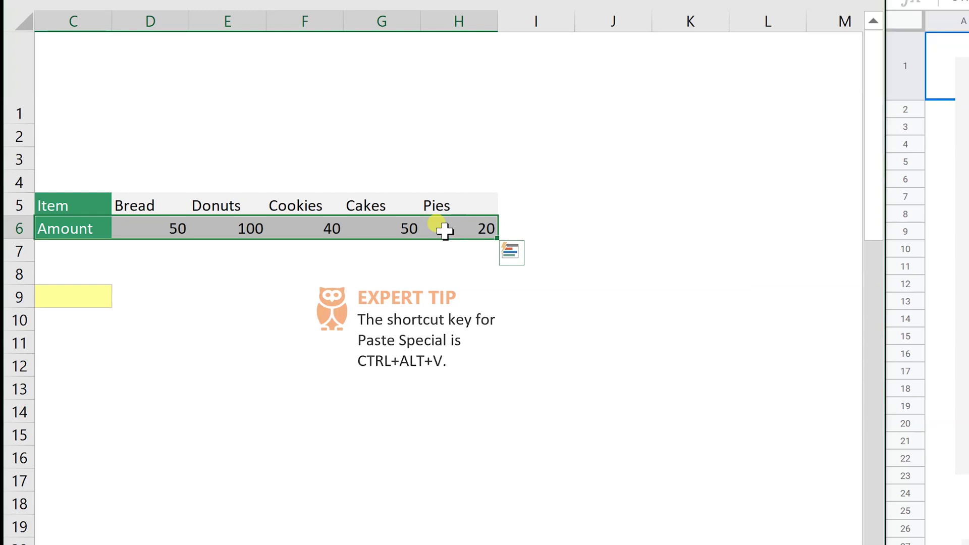
key(ctrl+c)
key(Down)
click(116, 300)
click(81, 241)
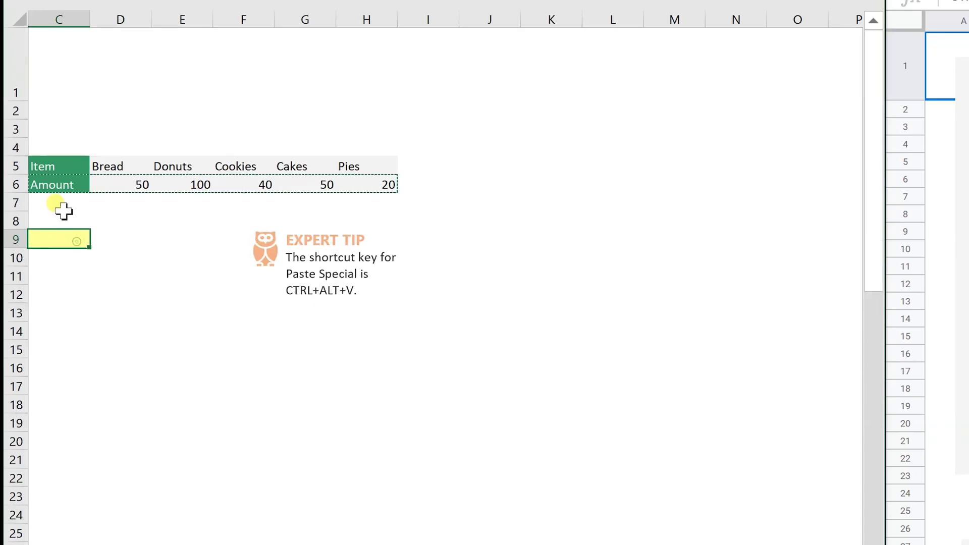
click(23, 0)
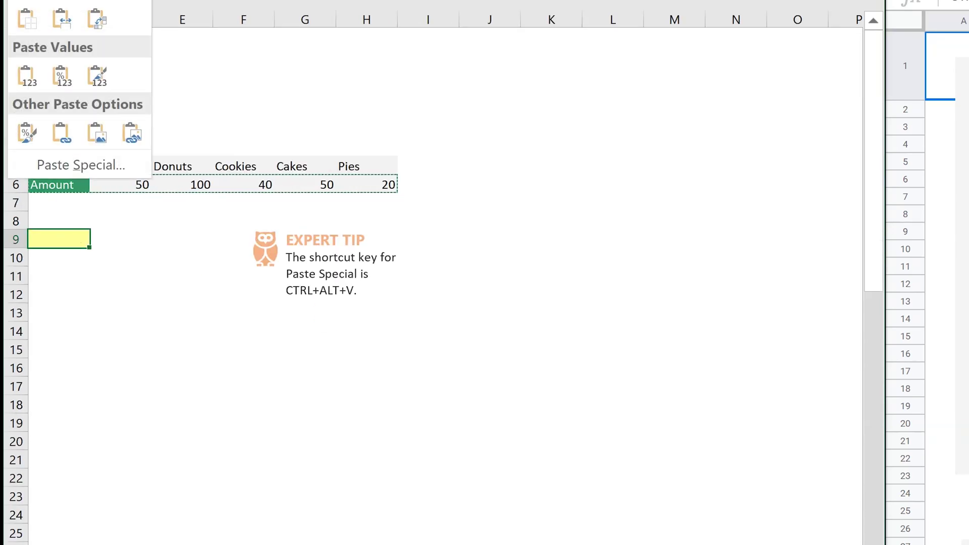
click(97, 19)
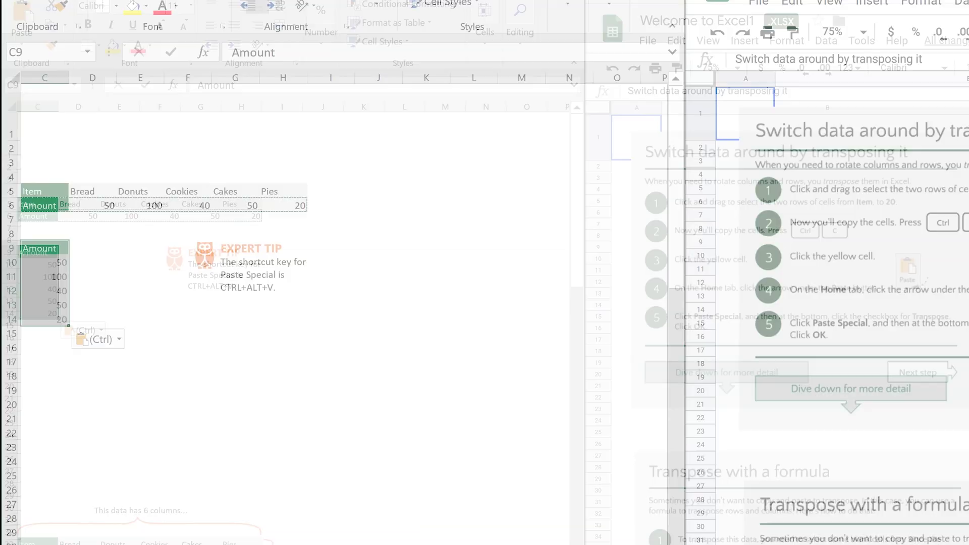
Step: In Sheets, copy the same rows and paste them transposed into C9
scroll(732, 303, right, 2)
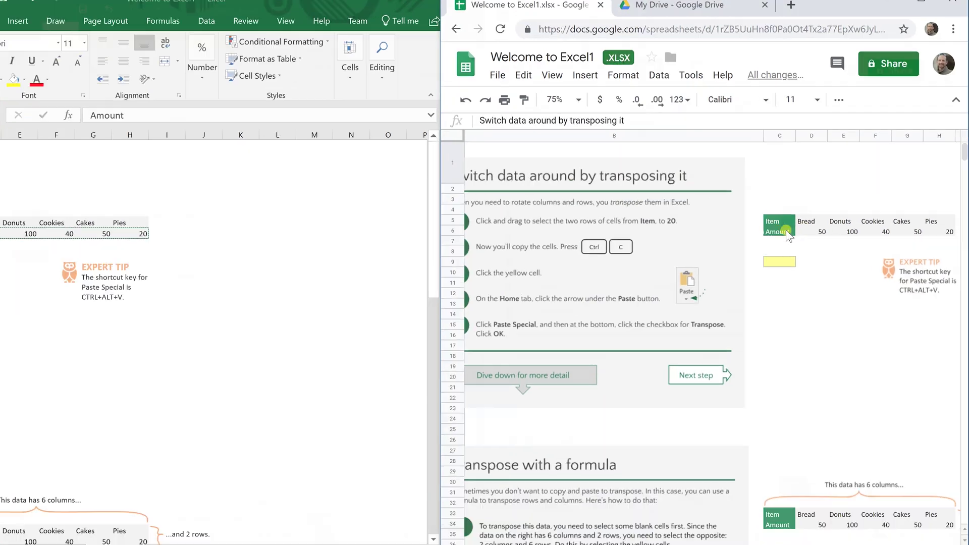
drag(787, 232, 939, 233)
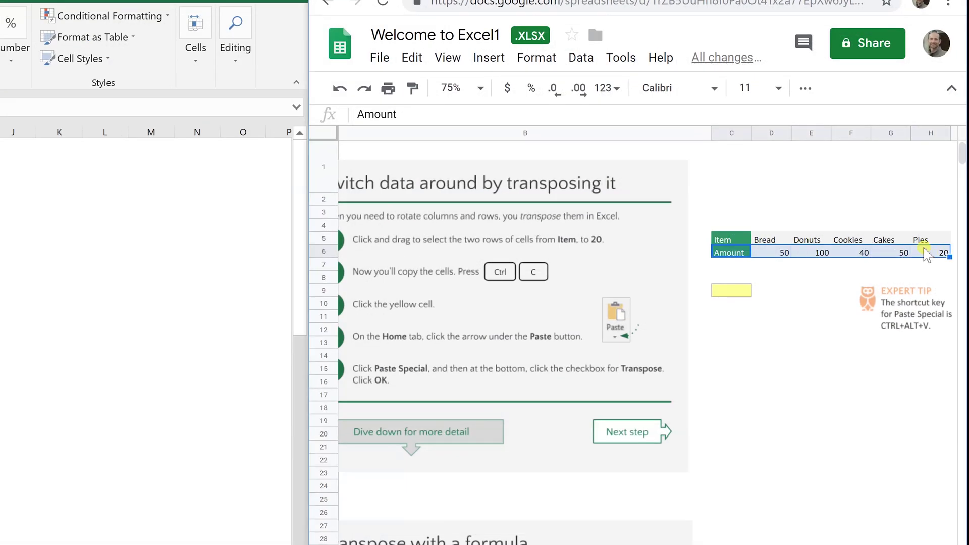
key(ctrl+c)
click(742, 290)
right_click(745, 293)
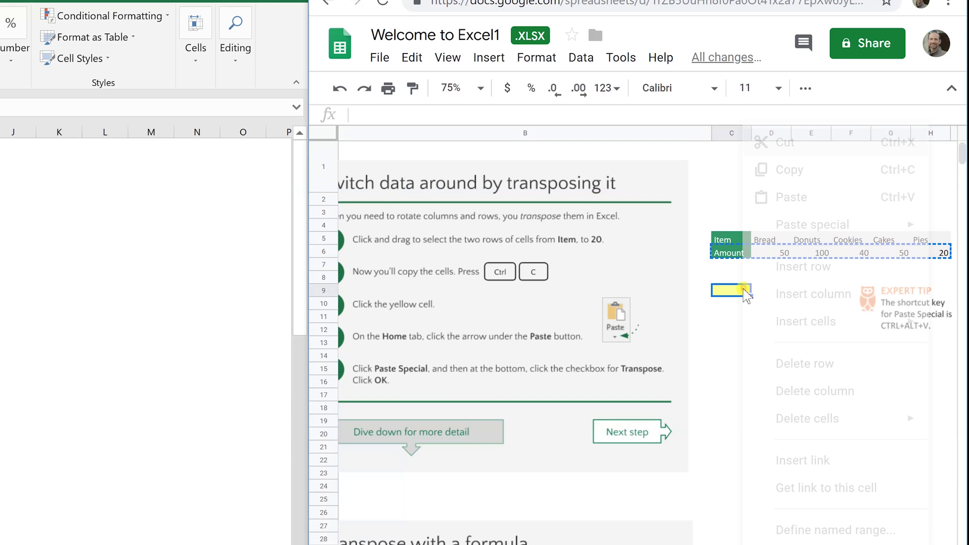
mouse_move(788, 227)
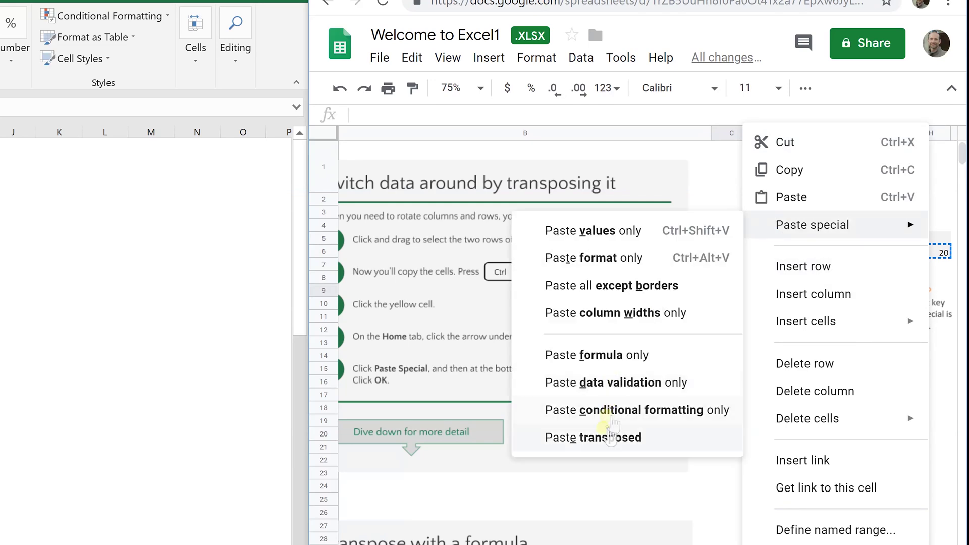
click(607, 437)
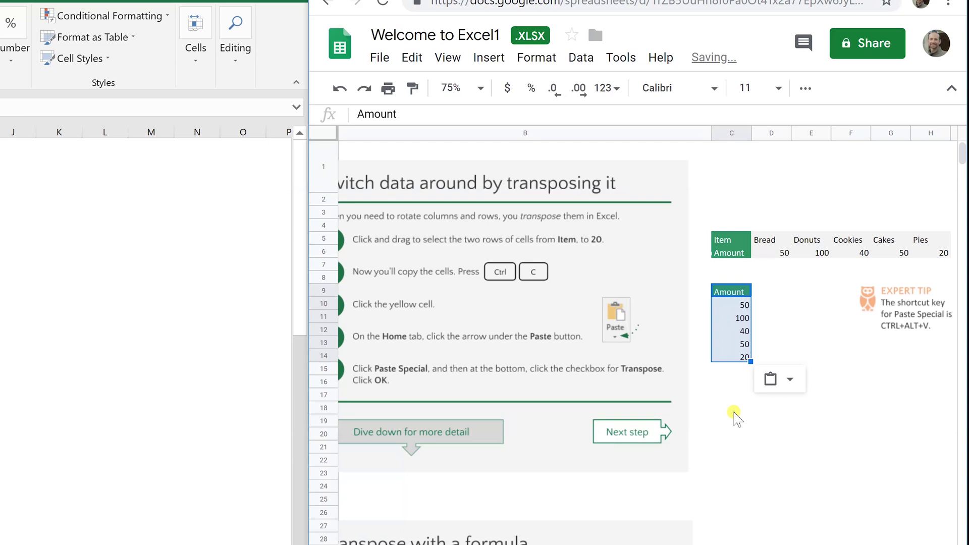
click(732, 407)
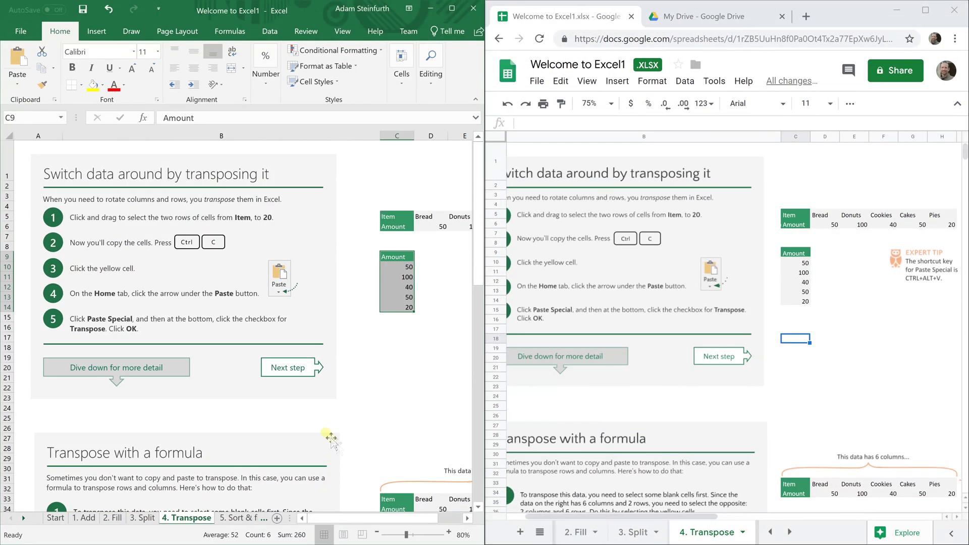
Step: Look over the 5. Sort & filter sheet, then move to the 6. Tables sheet
click(218, 518)
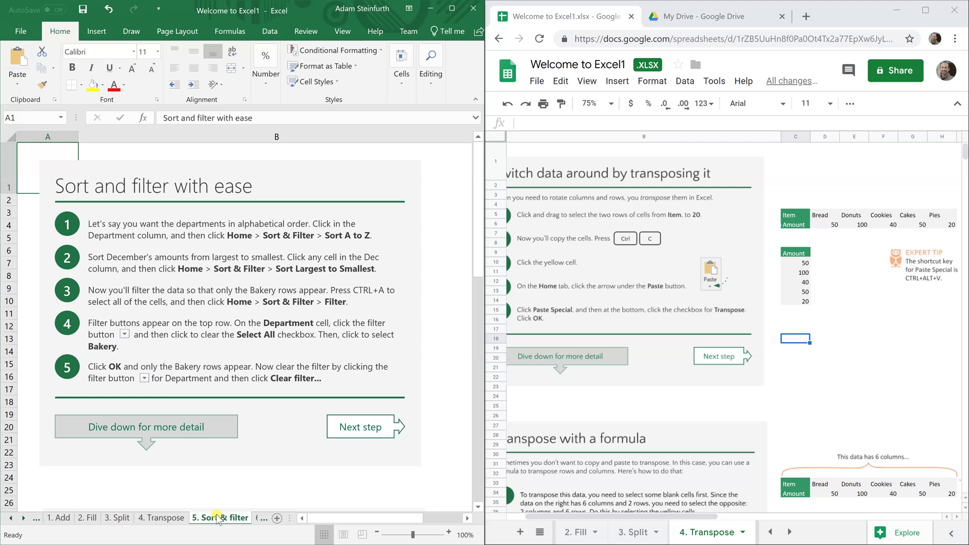
click(429, 201)
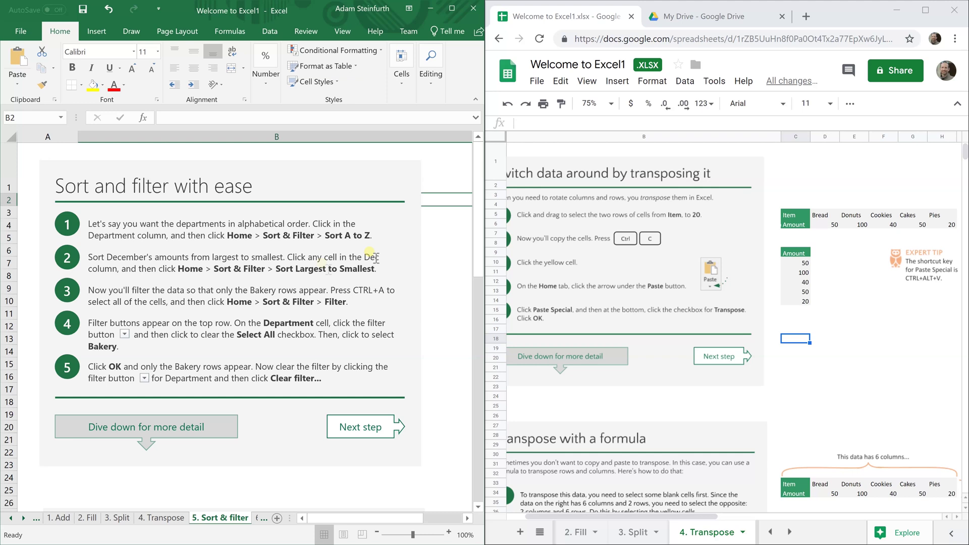
click(258, 518)
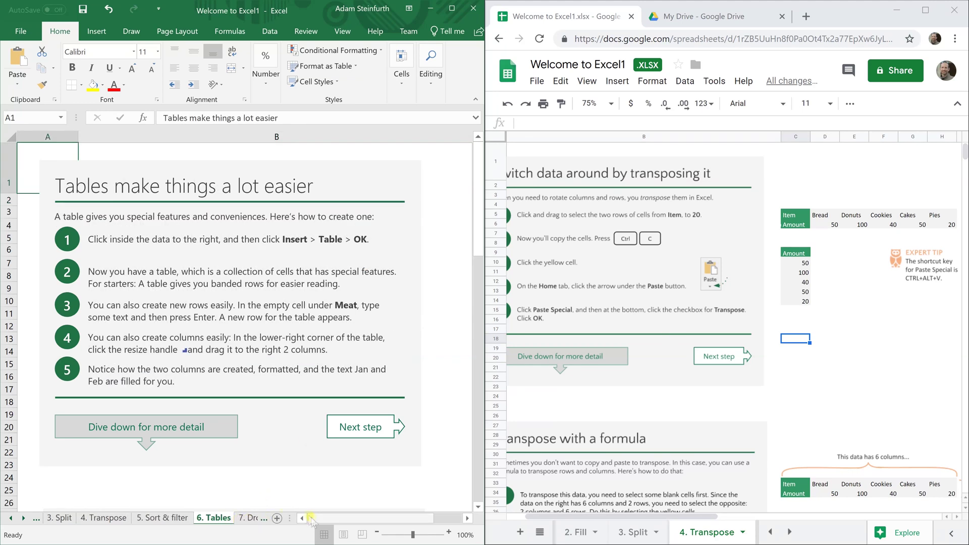
drag(313, 519, 339, 525)
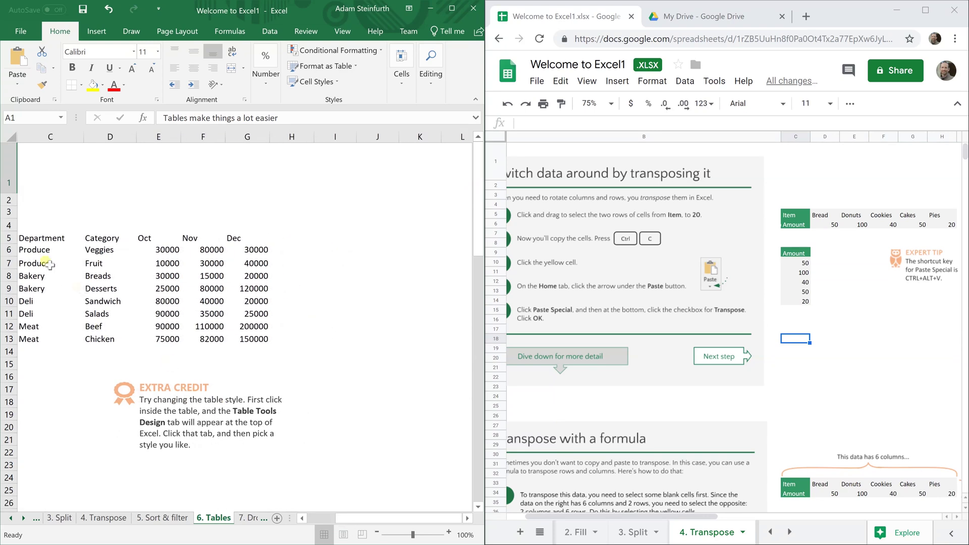
Step: Turn the Department data into a table with headers and check the Department filter options
click(47, 259)
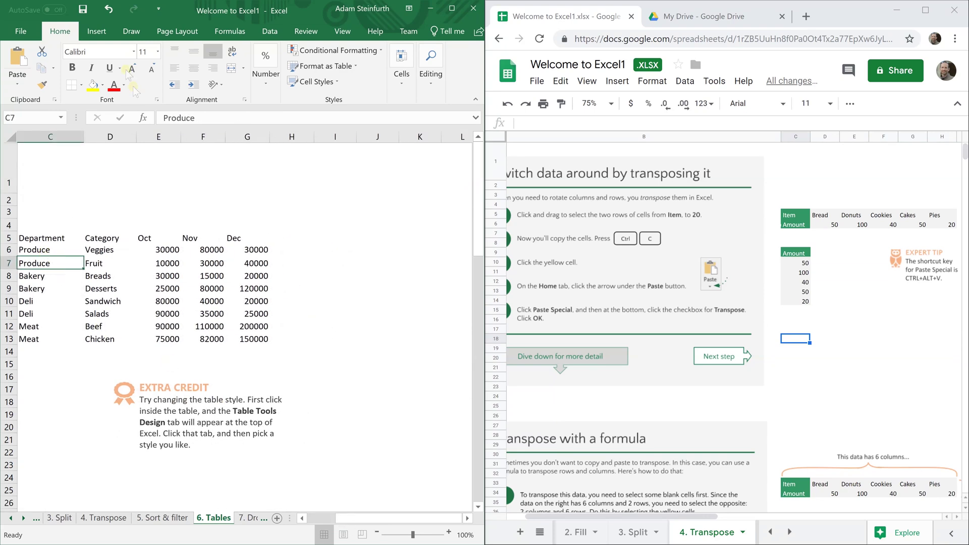
click(96, 31)
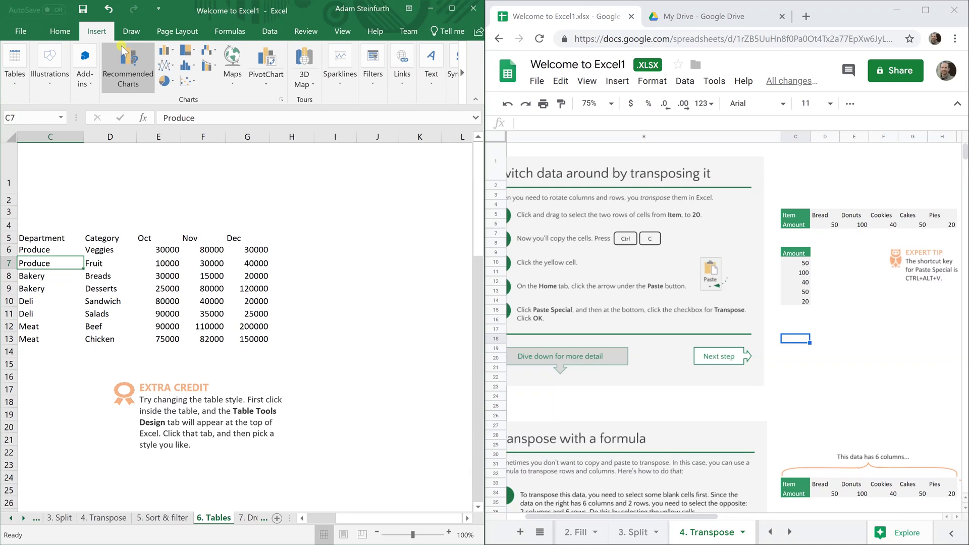
click(15, 63)
click(107, 123)
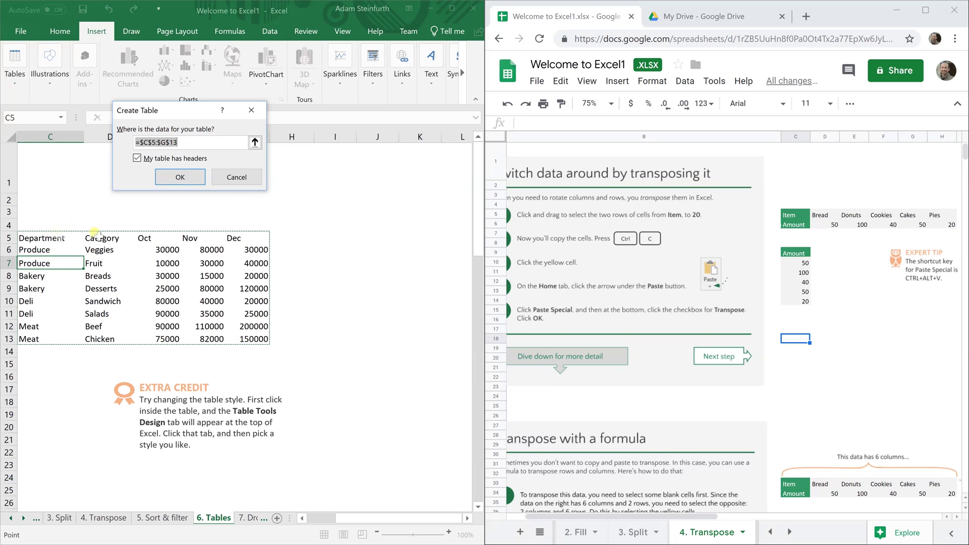
click(137, 158)
click(180, 177)
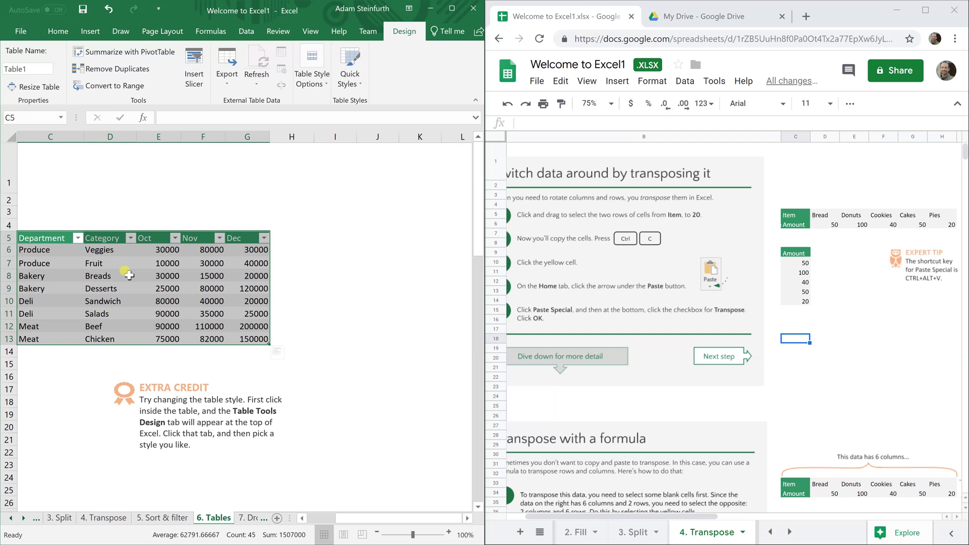
click(127, 274)
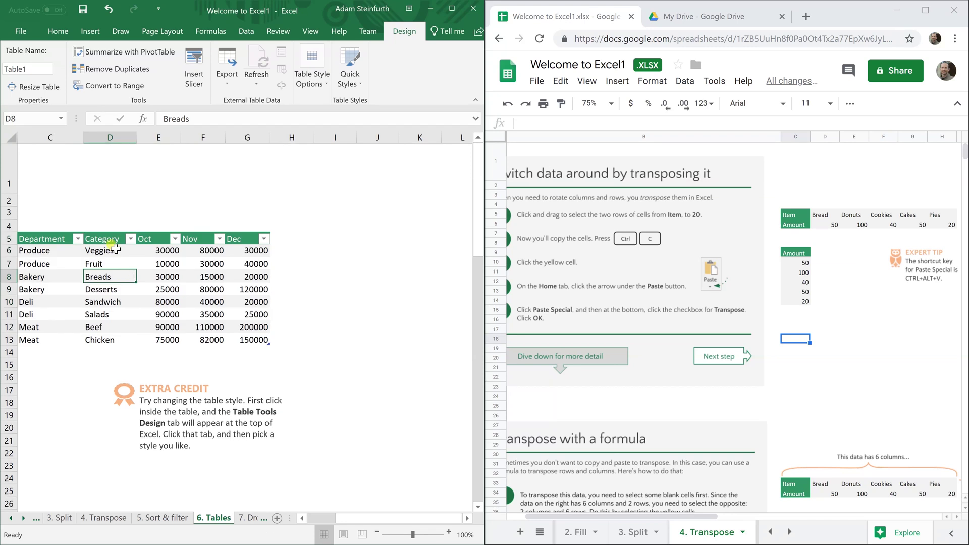
click(78, 239)
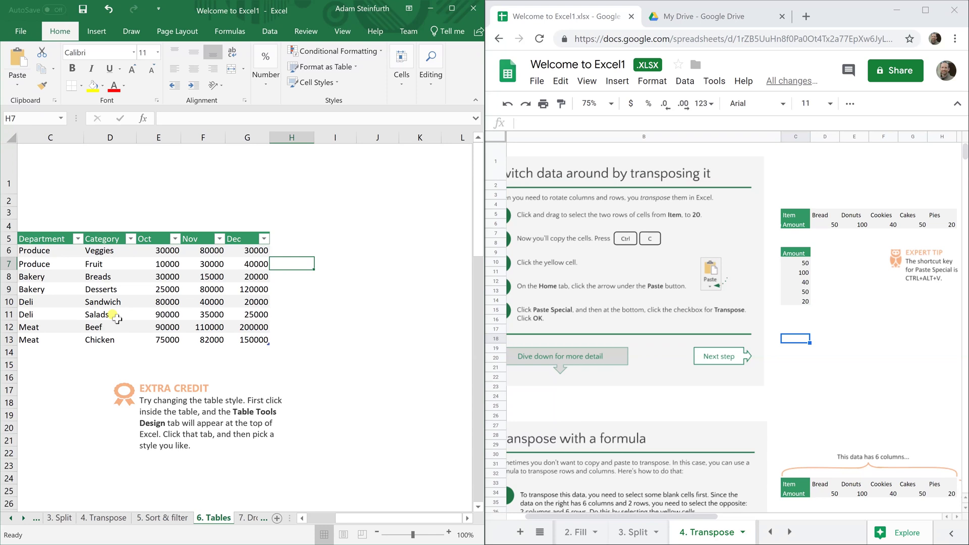
Step: Apply teal alternating colors to C5:G13 on the Sheets copy's 6. Tables sheet
click(539, 531)
click(581, 483)
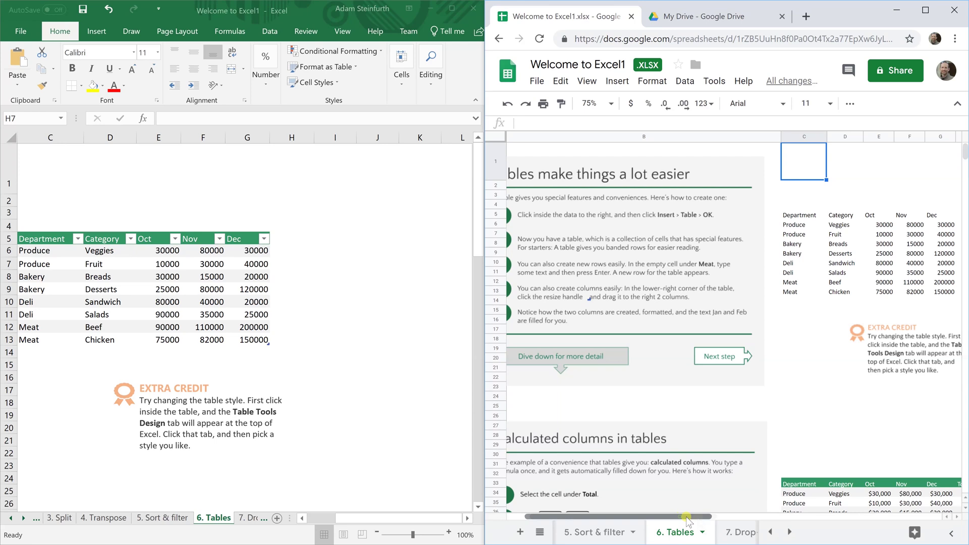
drag(791, 217, 932, 296)
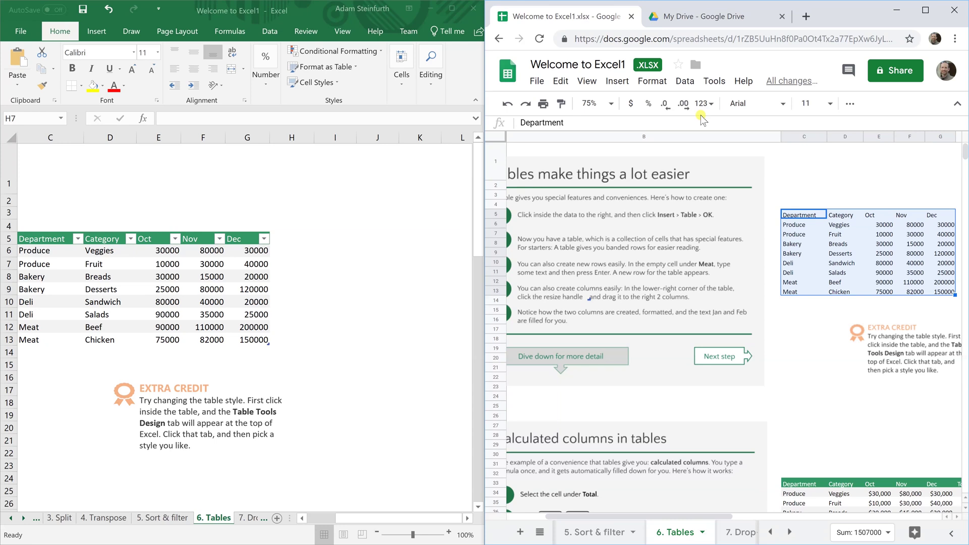
click(652, 82)
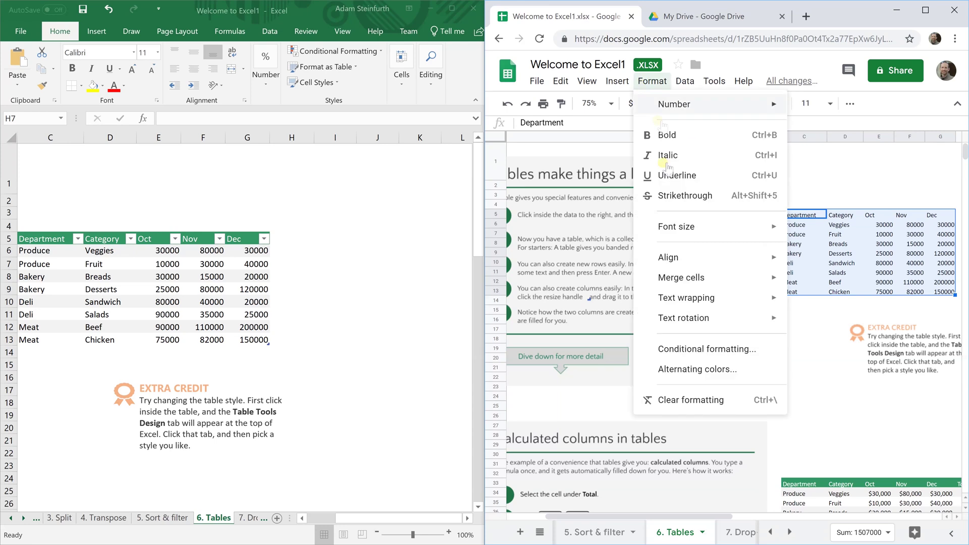
click(715, 371)
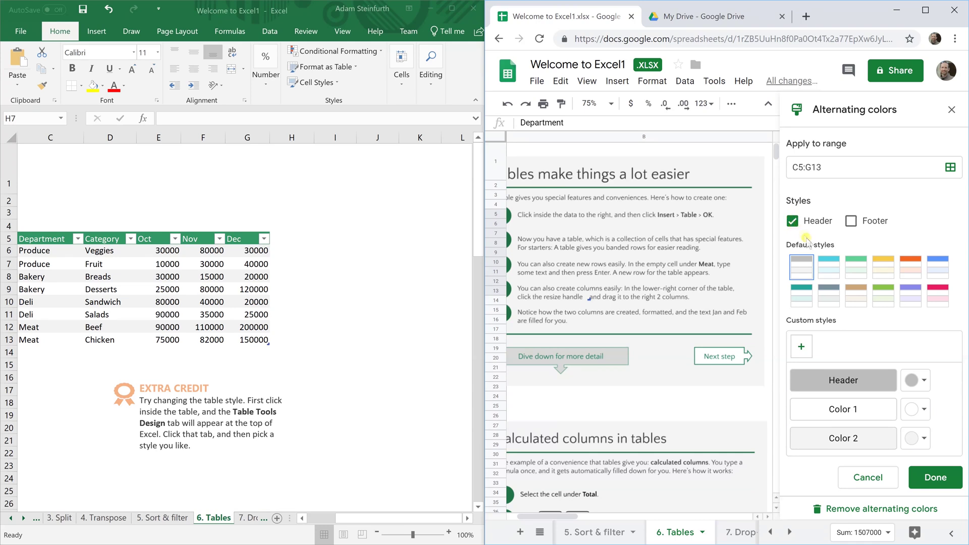
click(804, 301)
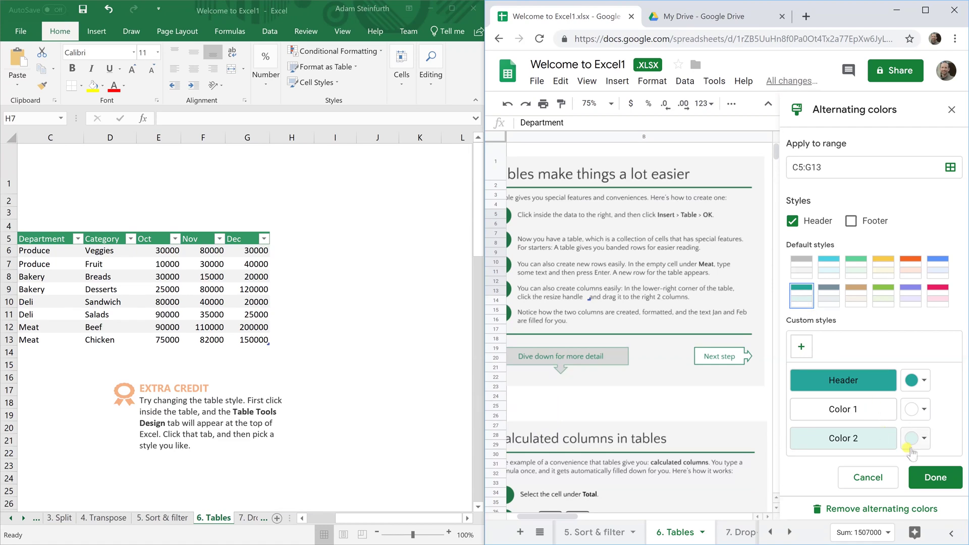
click(932, 477)
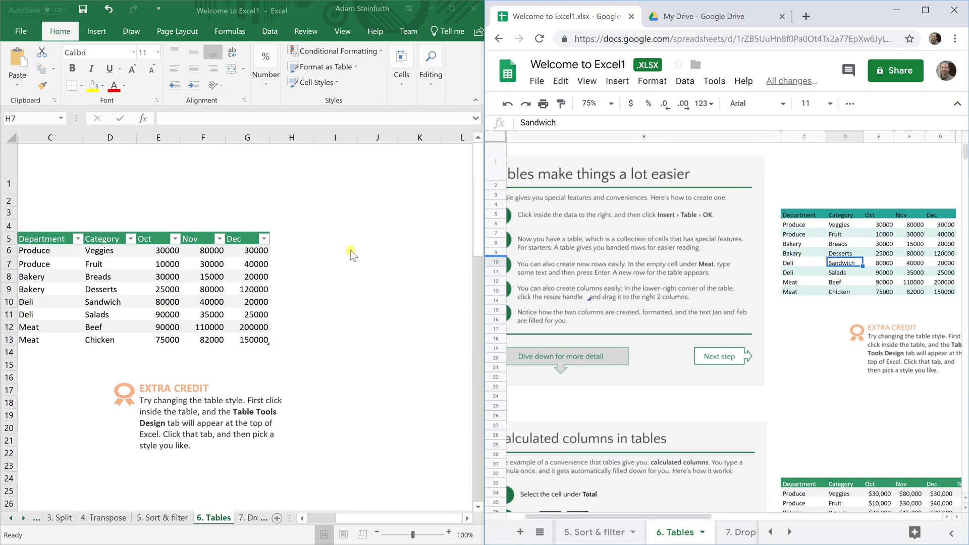
Step: Compare the Department header and Desserts cells between the Sheets and Excel tables
click(810, 216)
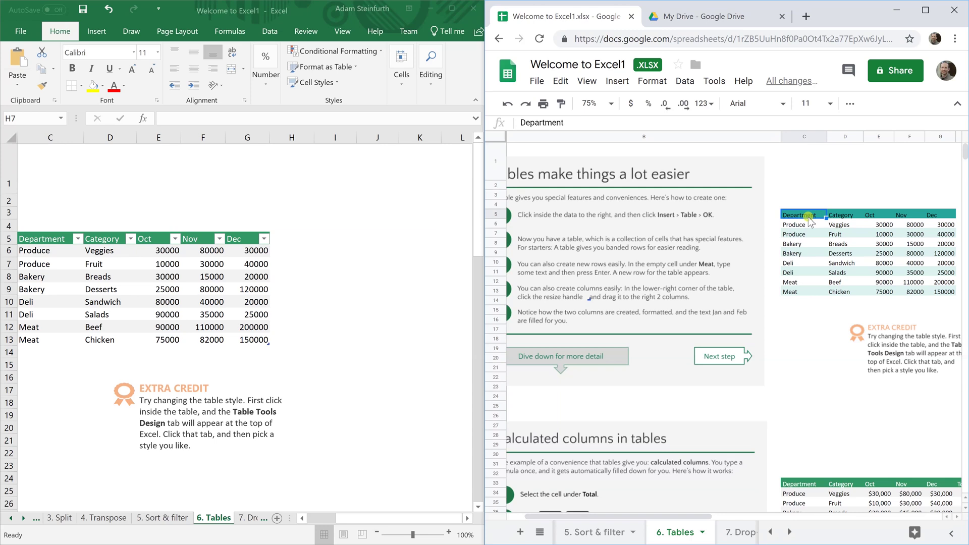
click(836, 253)
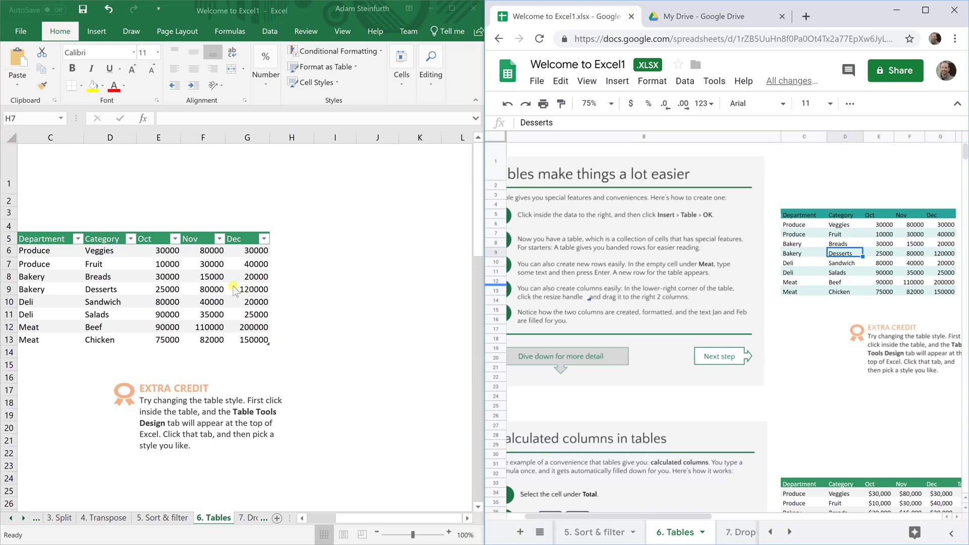
click(168, 293)
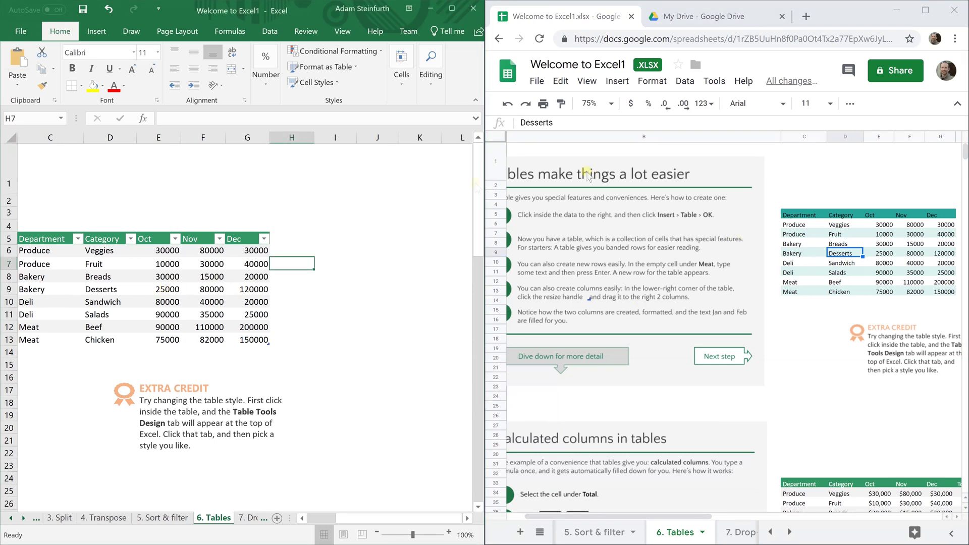
click(795, 244)
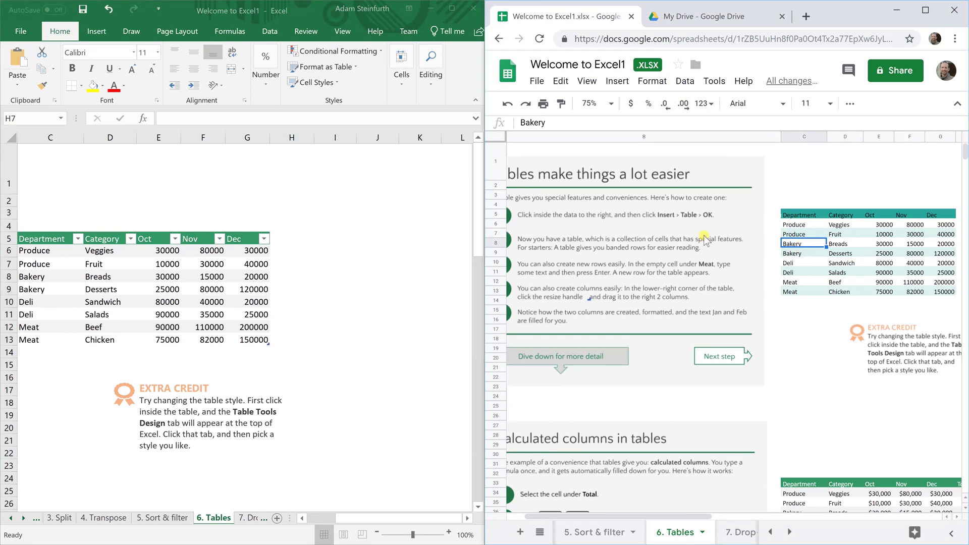
Step: On the 8. Analyze sheet, apply a Quick Analysis colour scale to Dec values G6:G13
click(252, 517)
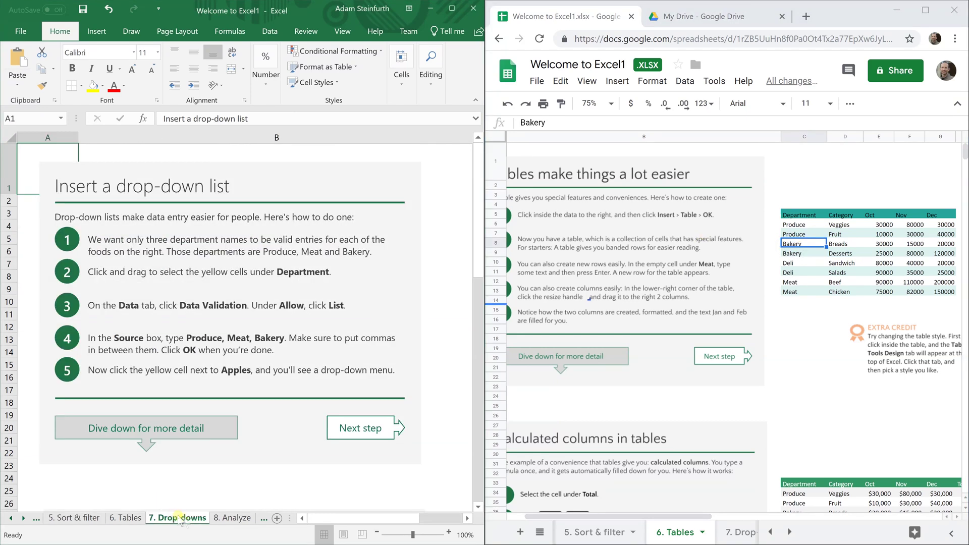
drag(187, 521, 179, 512)
click(230, 518)
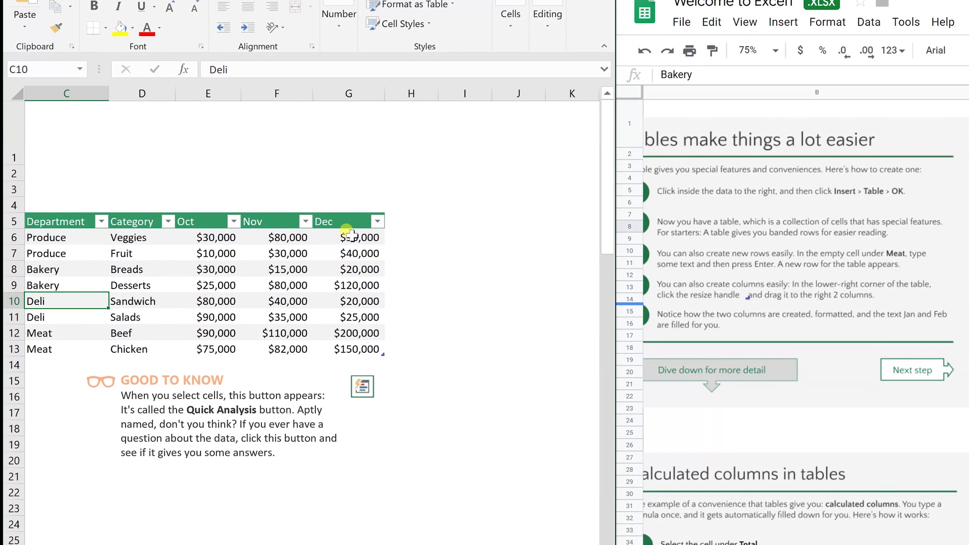
click(352, 238)
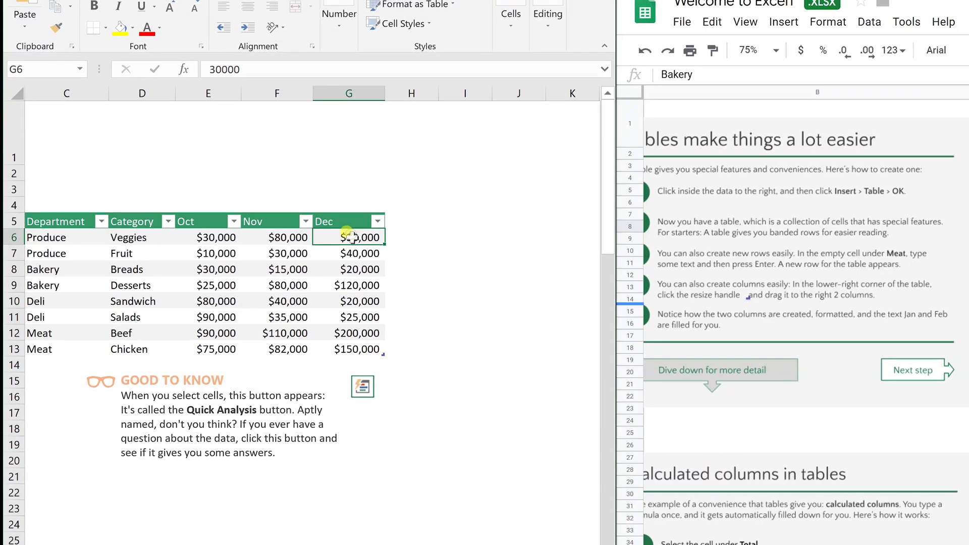
drag(351, 237, 359, 350)
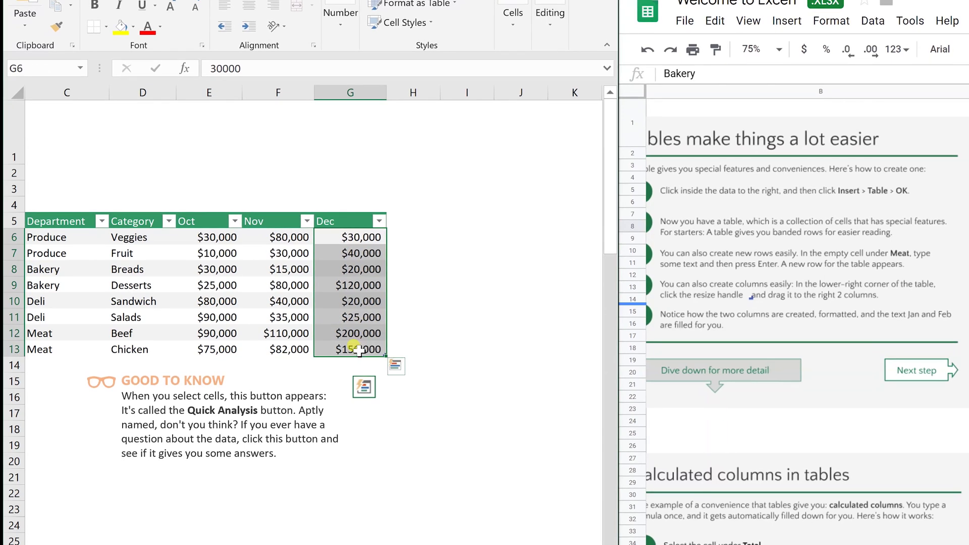
click(396, 368)
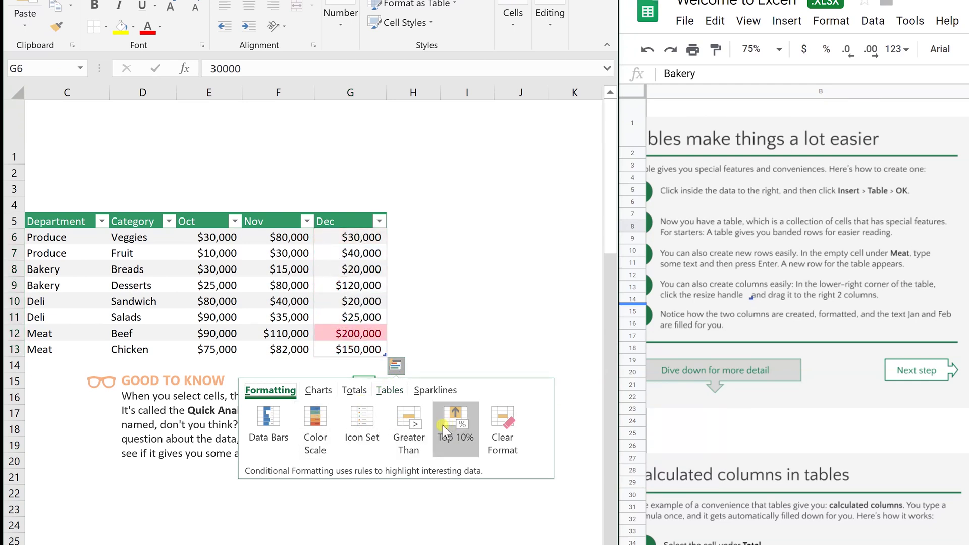
click(315, 429)
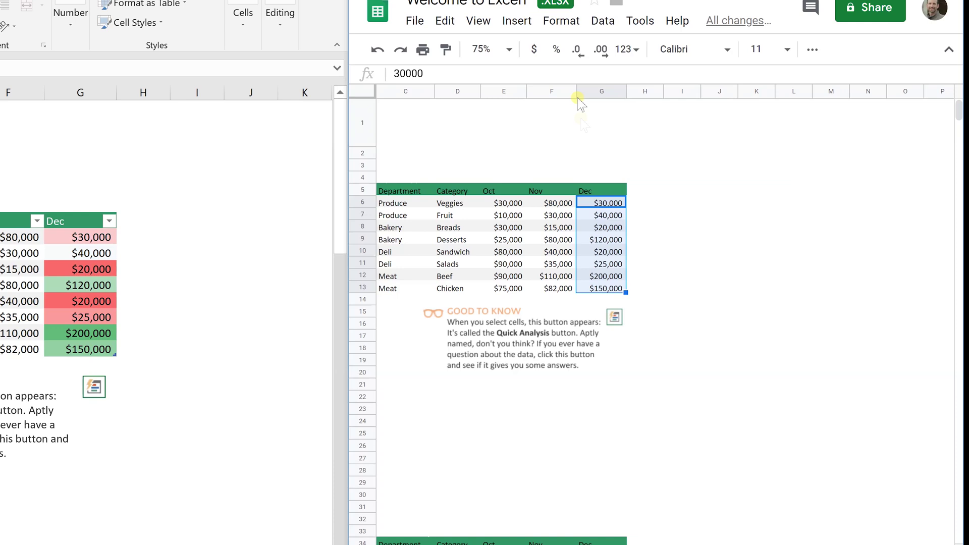
Step: Give the Sheets Dec values G6:G13 a red-white-green colour scale, $20,000 reddest and $200,000 greenest
click(564, 21)
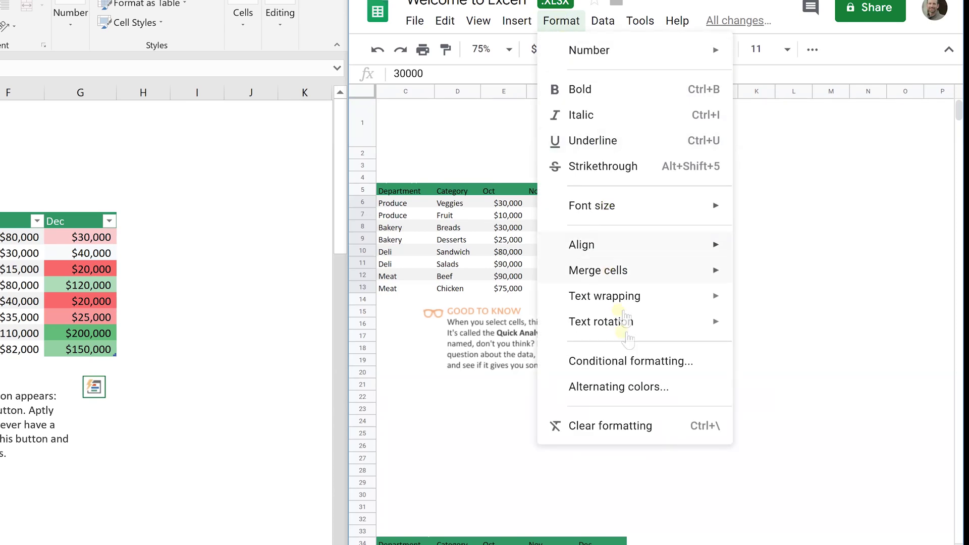
click(633, 367)
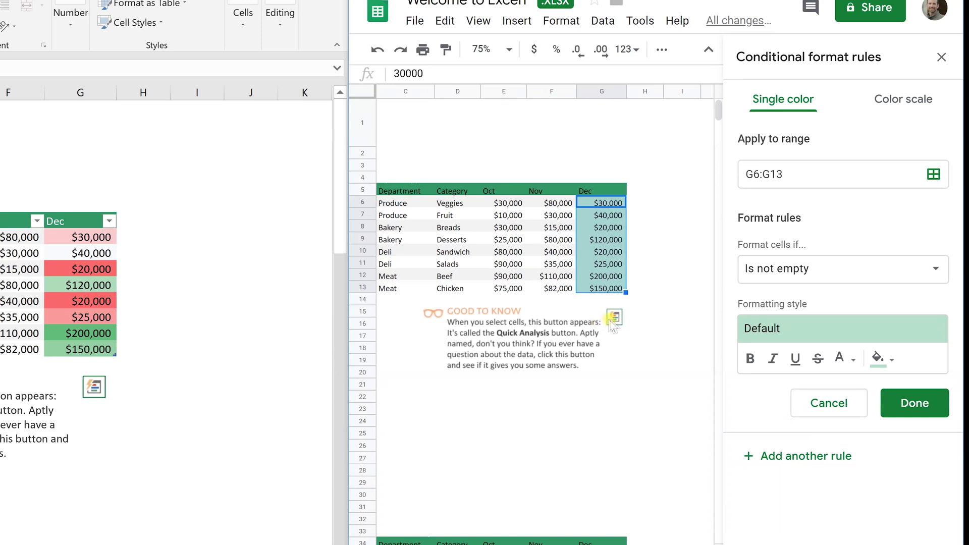
click(886, 101)
click(829, 269)
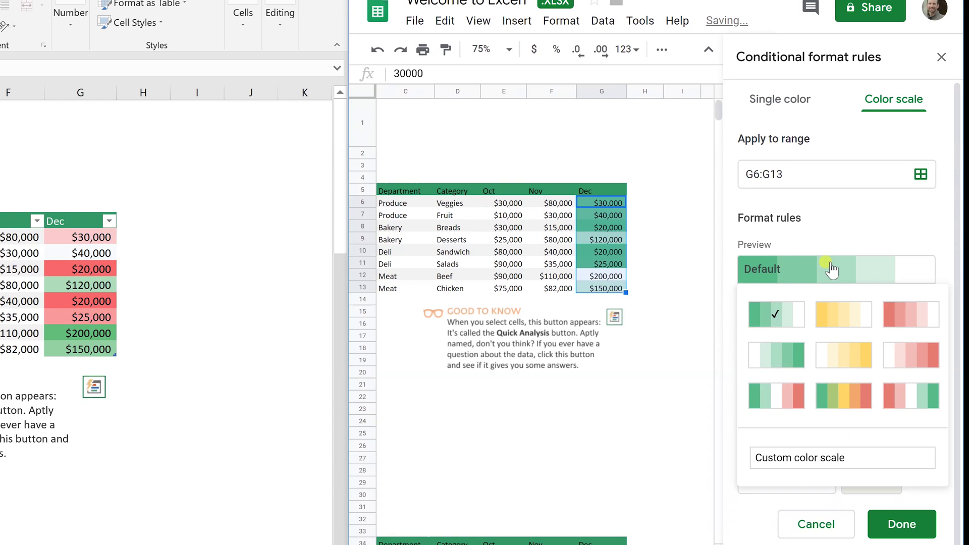
click(918, 398)
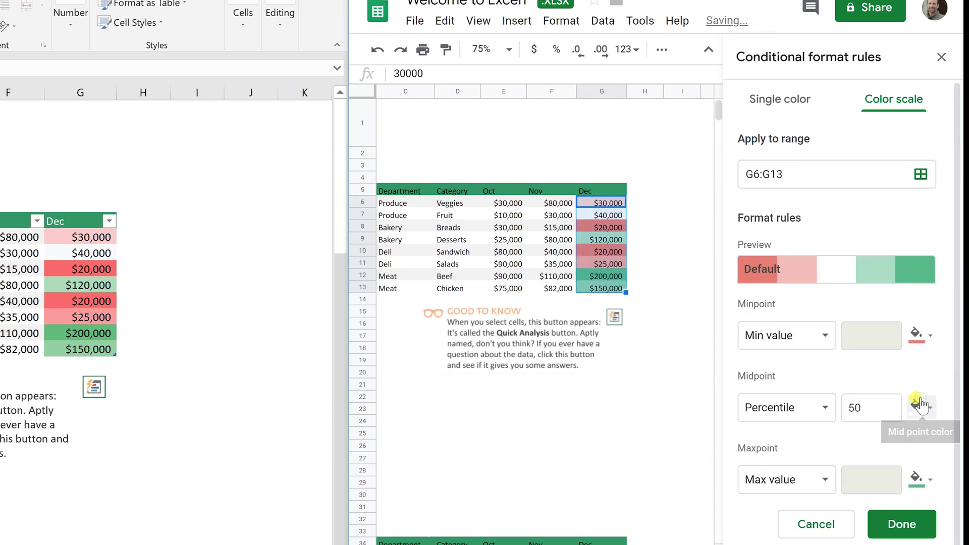
click(894, 523)
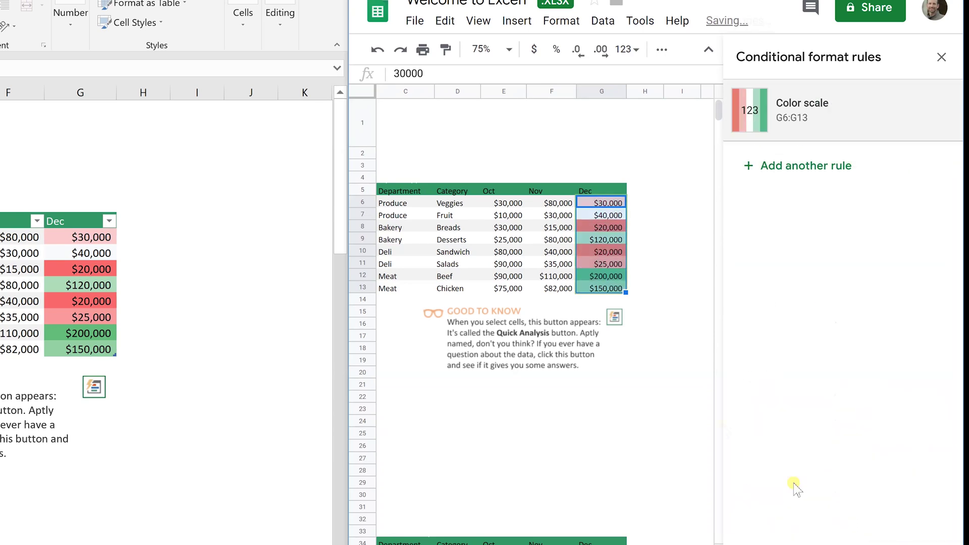
click(552, 263)
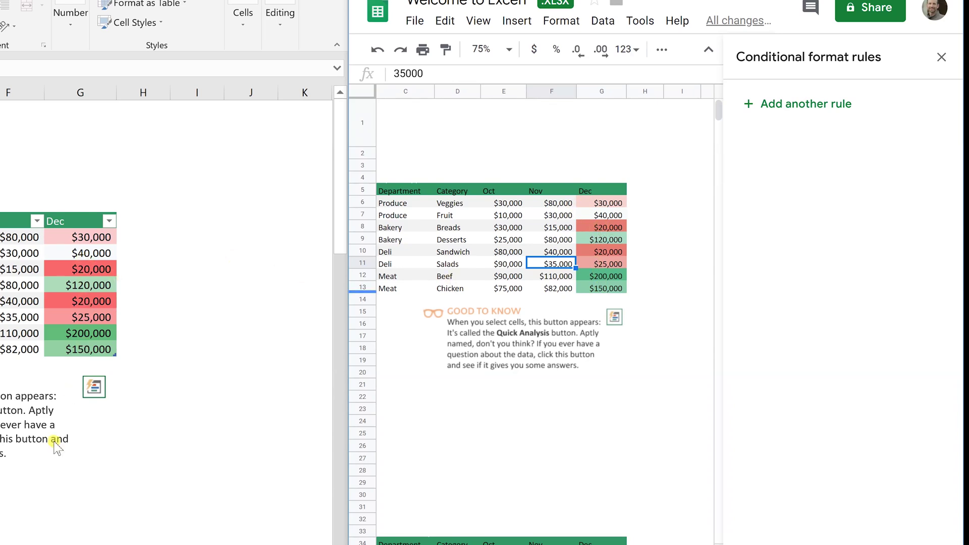
Step: Select Excel's Dec values G6:G13 and scroll sideways to view the Conference attendance chart
drag(80, 237, 80, 350)
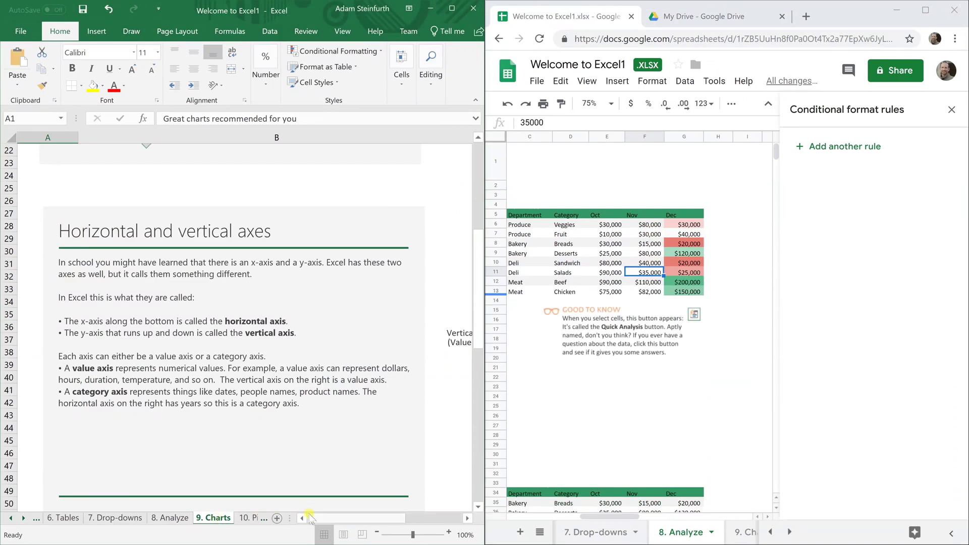
scroll(302, 509, right, 5)
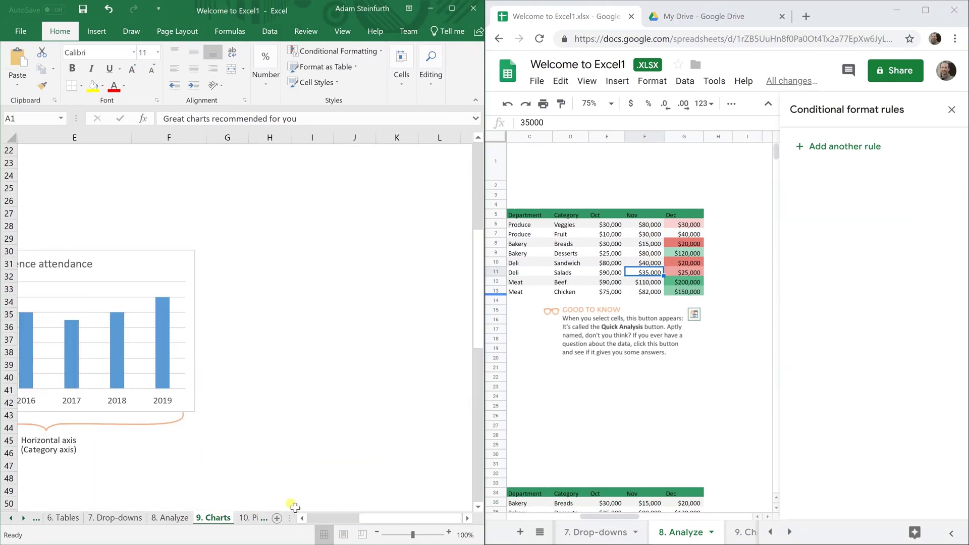
scroll(305, 520, left, 2)
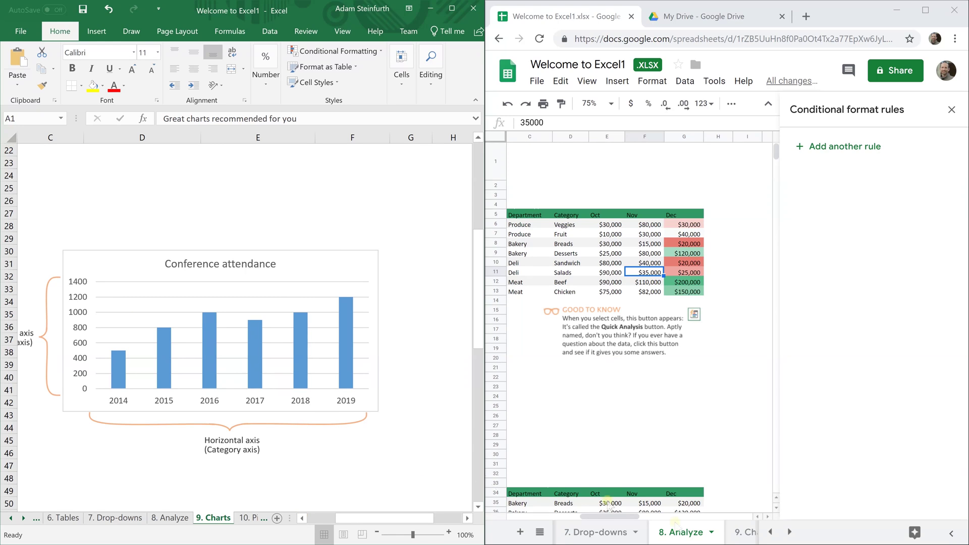
click(745, 538)
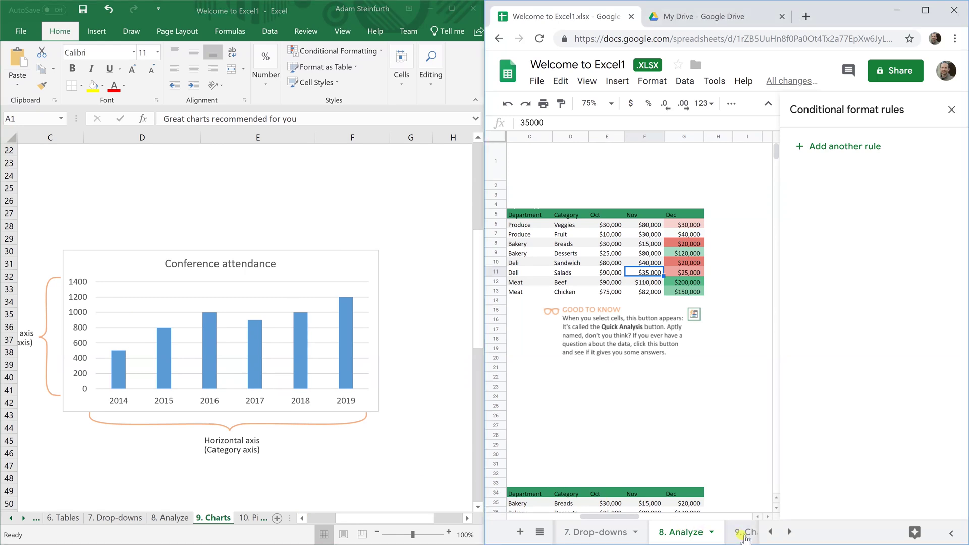
Step: On the Sheets 9. Charts tab, move the axis callout graphic off the 2014–2019 column chart
click(743, 535)
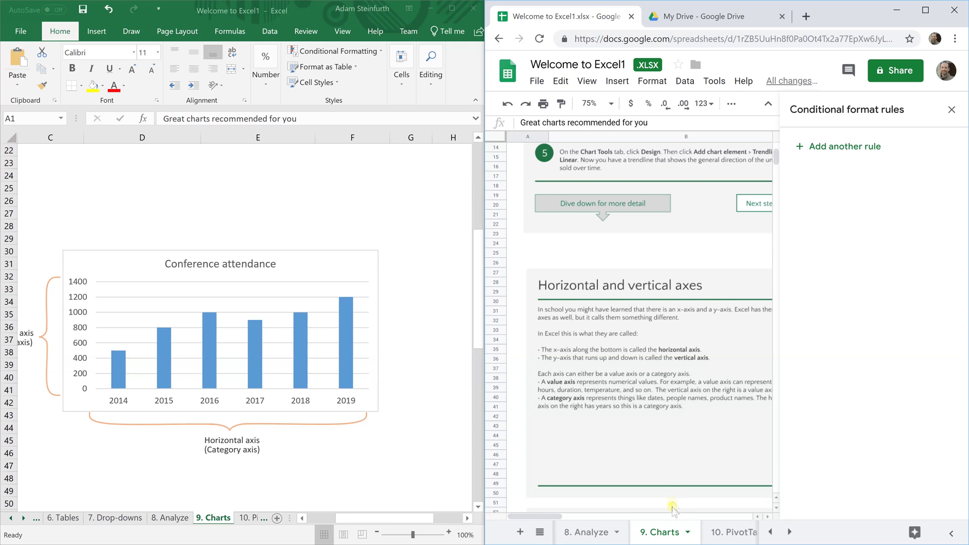
click(951, 109)
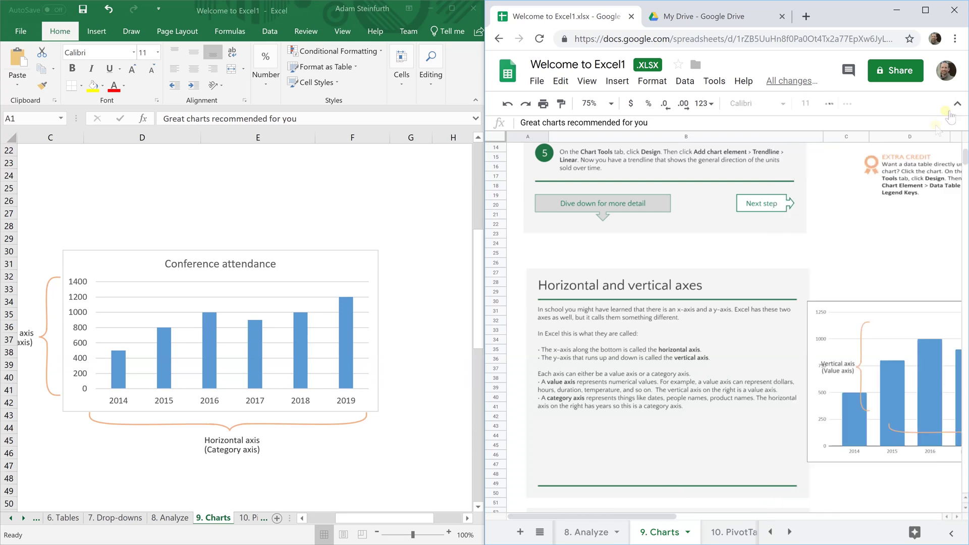
drag(659, 510, 794, 525)
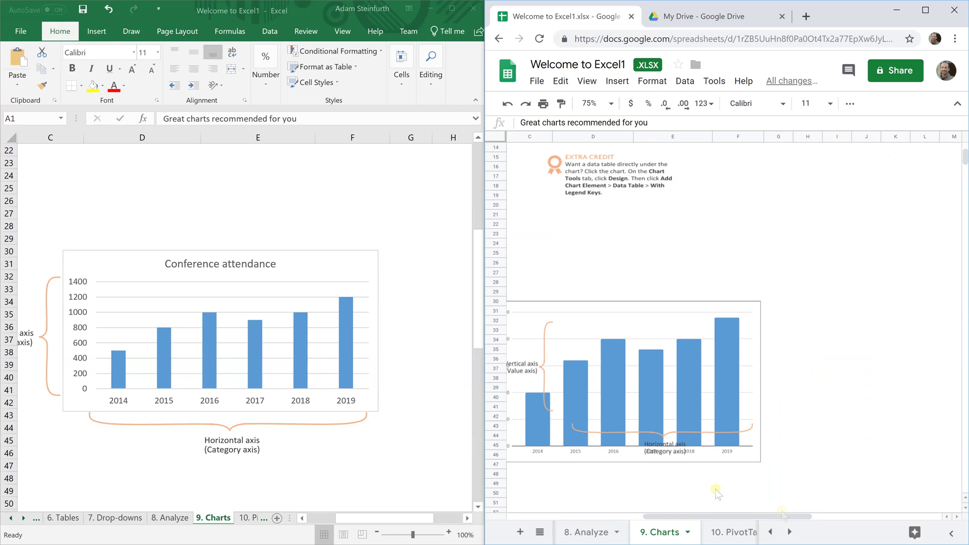
click(541, 385)
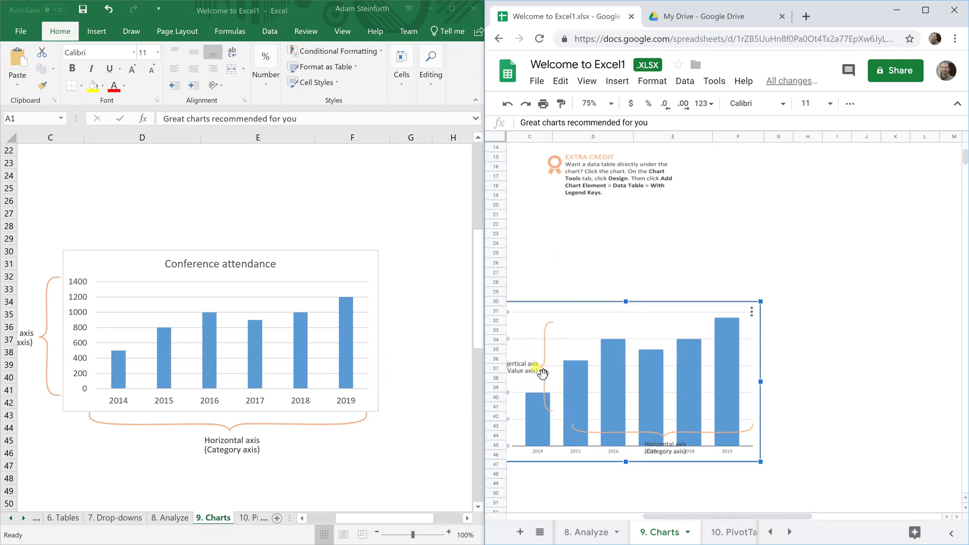
drag(618, 312, 708, 279)
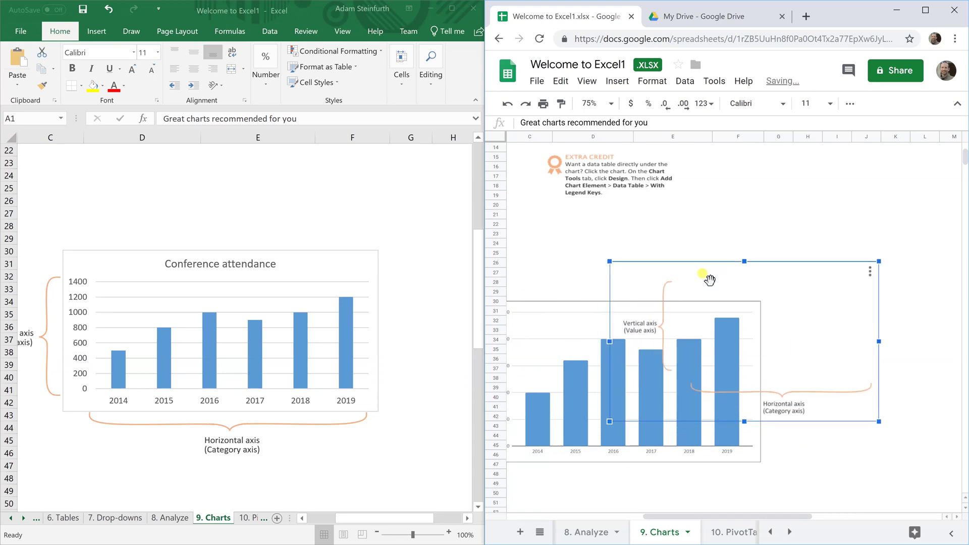
click(613, 323)
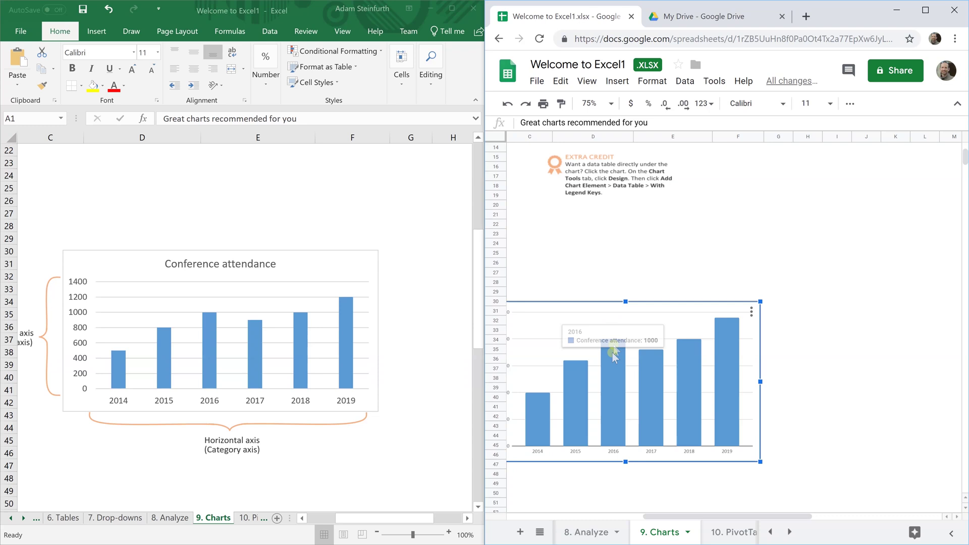
mouse_move(547, 443)
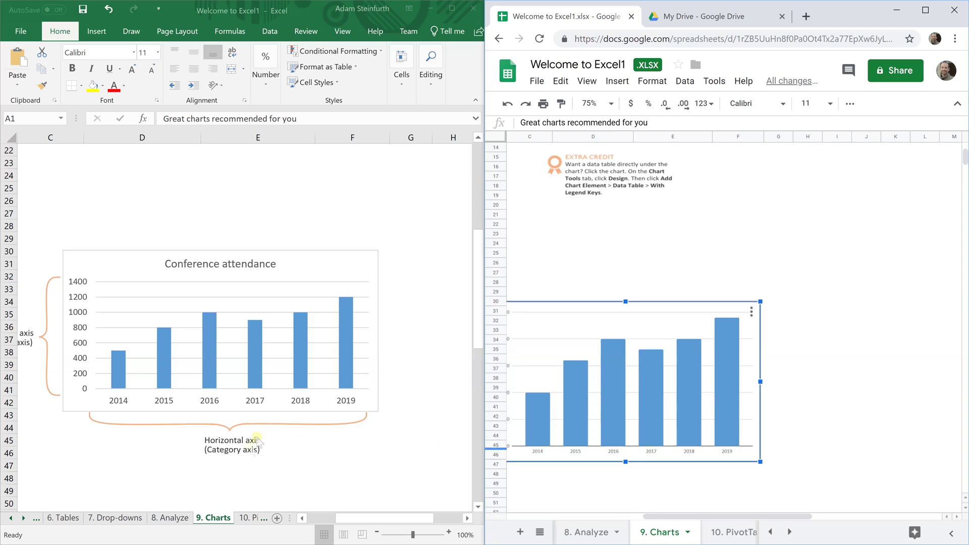
Step: Open the 10. PivotTables sheet in Excel and Sheets, inspecting entries C4:E8 and the Beer total
click(246, 519)
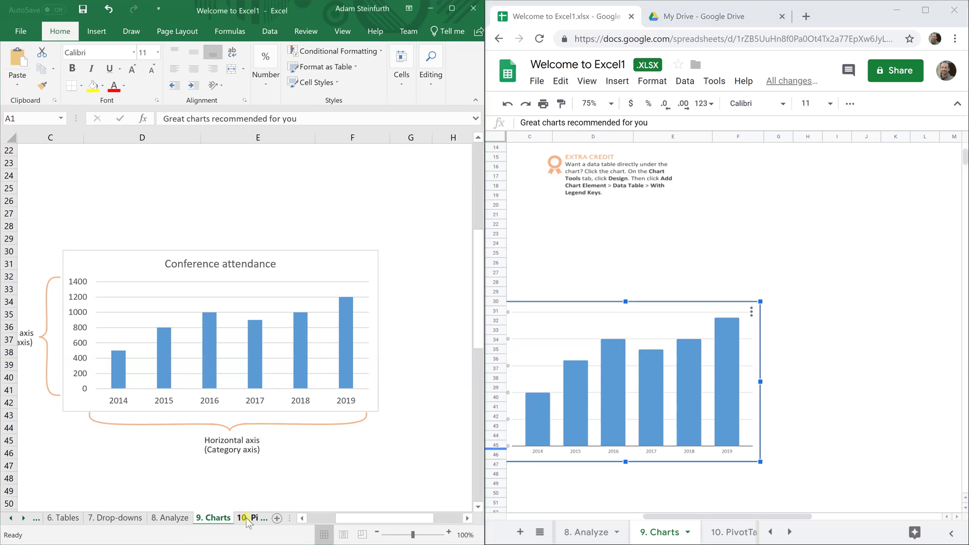
click(247, 519)
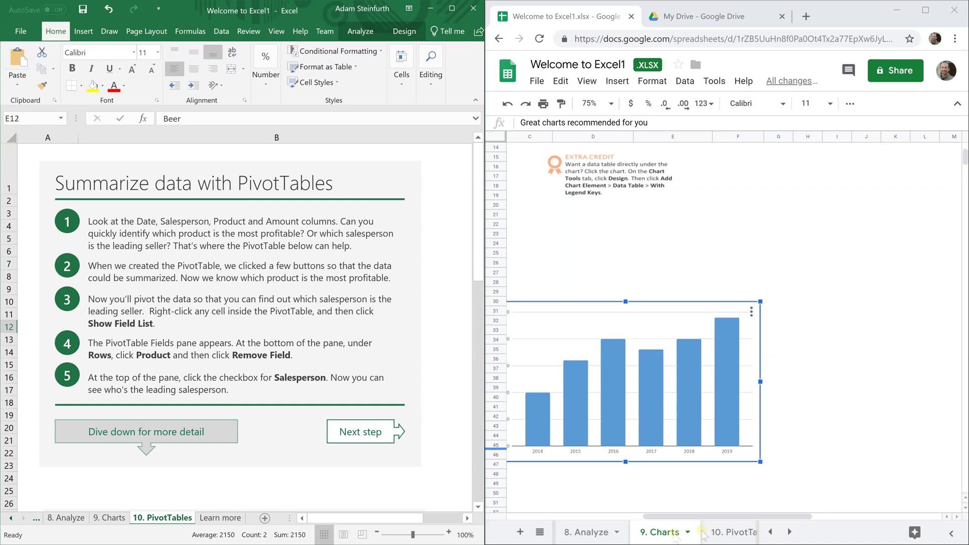
click(703, 532)
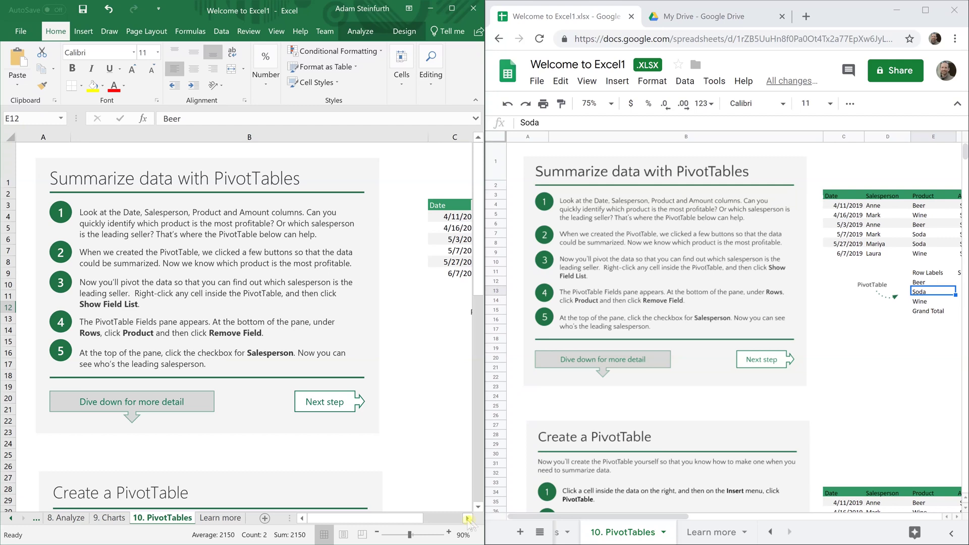
click(467, 518)
click(467, 518)
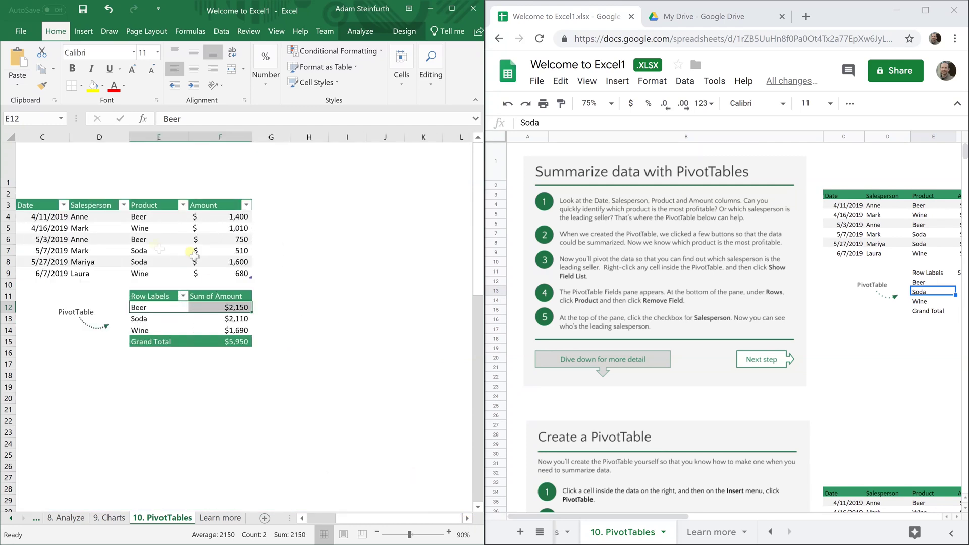
click(158, 250)
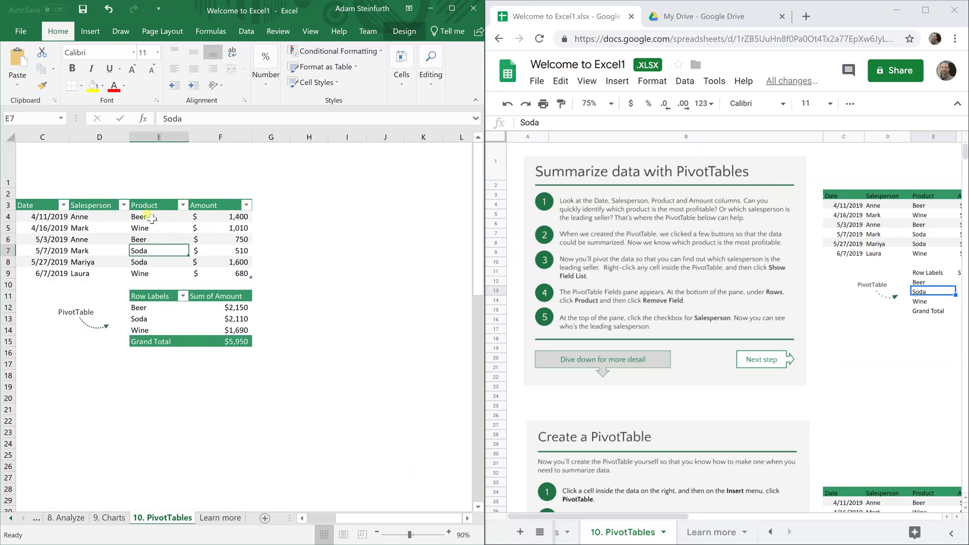
drag(45, 219, 167, 262)
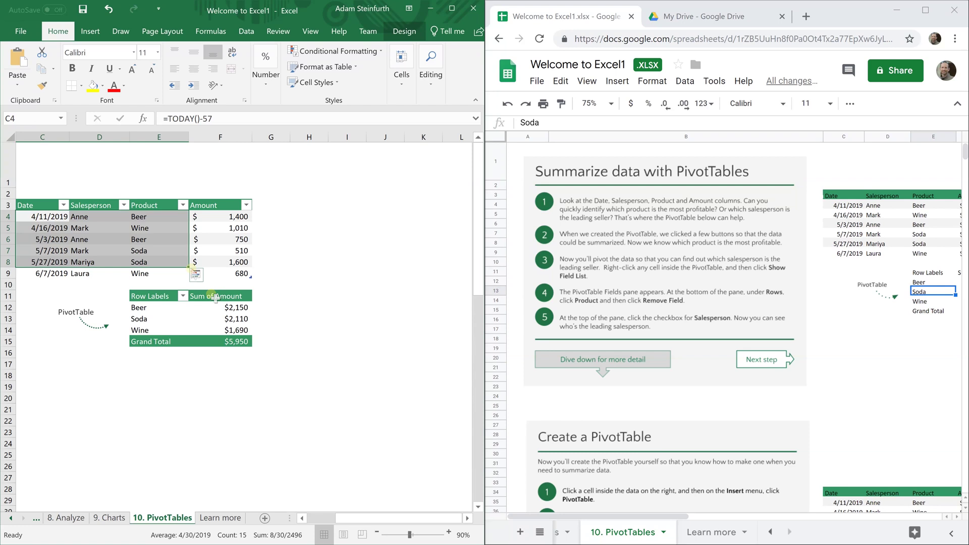
click(211, 308)
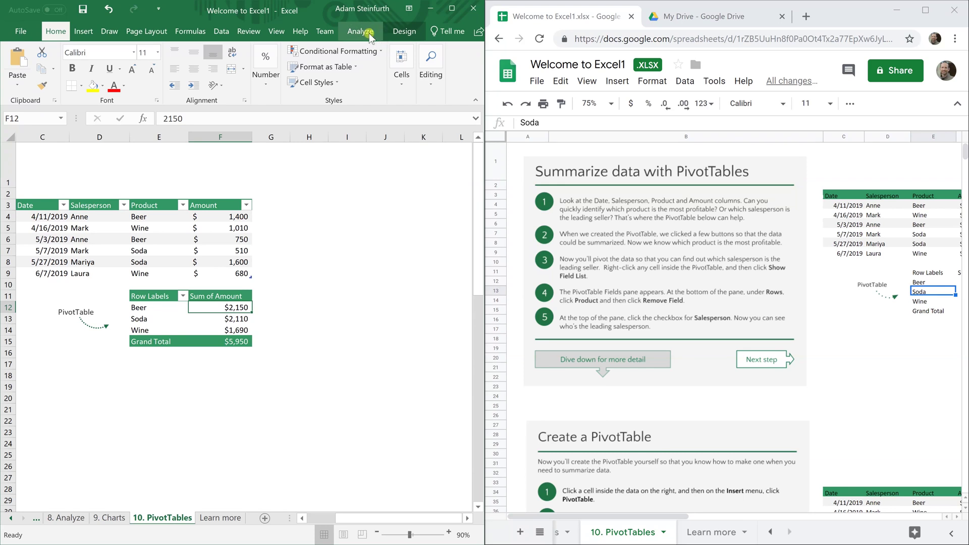
Step: Show Excel's PivotTable Analyze and Design tools for the Beer, Soda and Wine pivot table
click(370, 36)
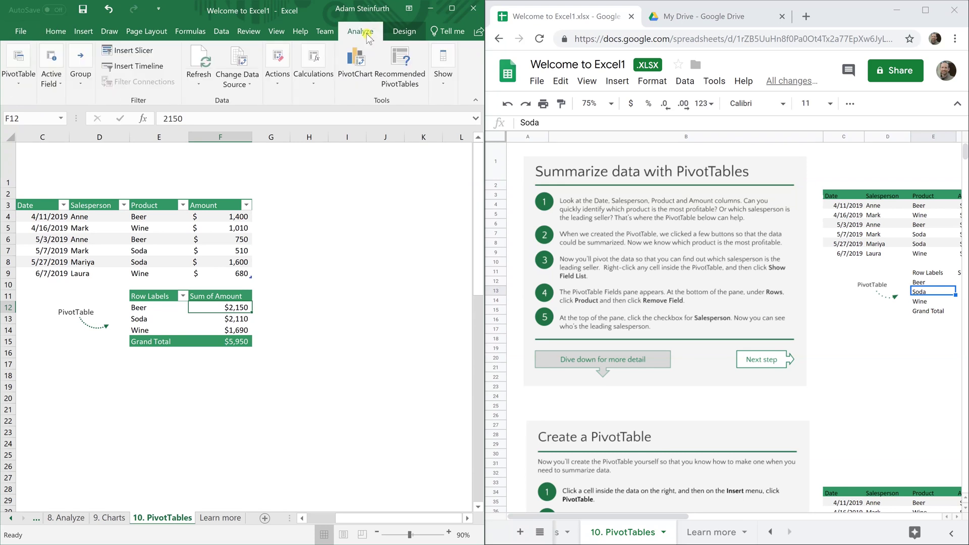
click(404, 31)
click(360, 36)
click(886, 348)
Step: Check the Beer total in F12 and Wine total in F14 in Sheets
click(858, 415)
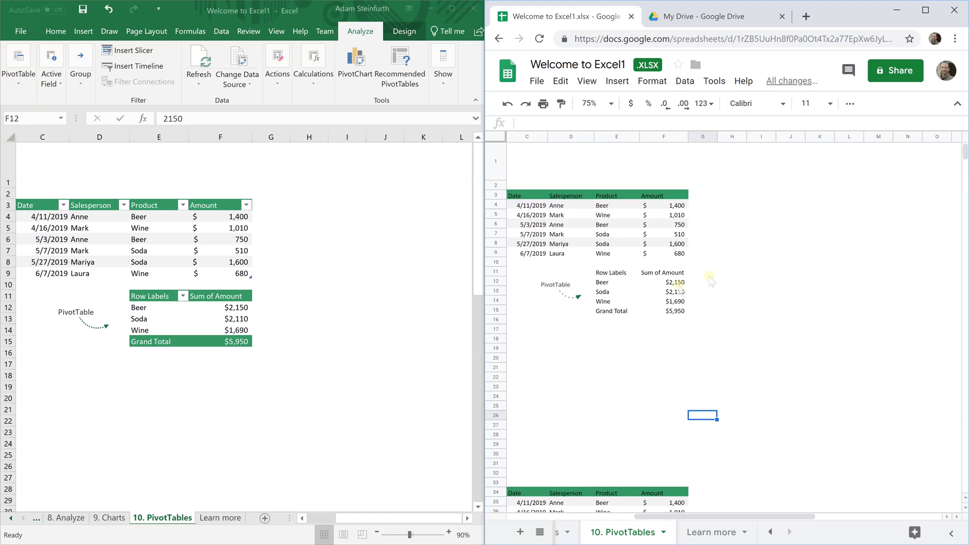
click(679, 284)
click(669, 301)
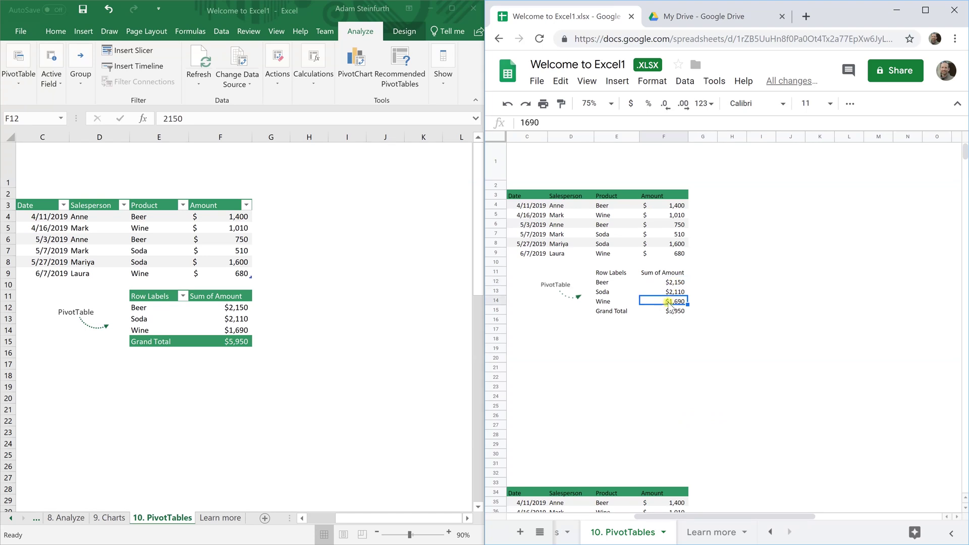
click(722, 281)
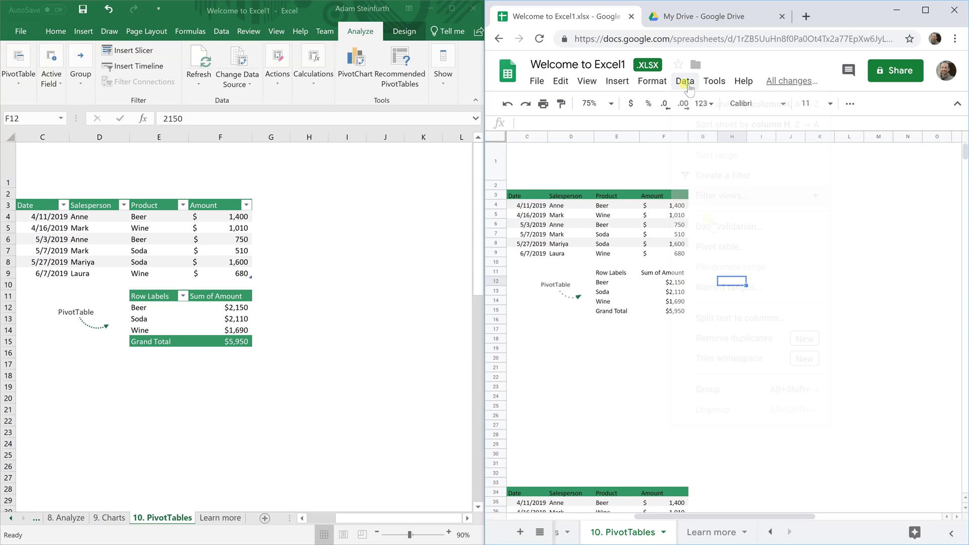
Step: Create an empty pivot table from C3:F9 placed at E17 on the existing sheet
click(685, 82)
click(689, 245)
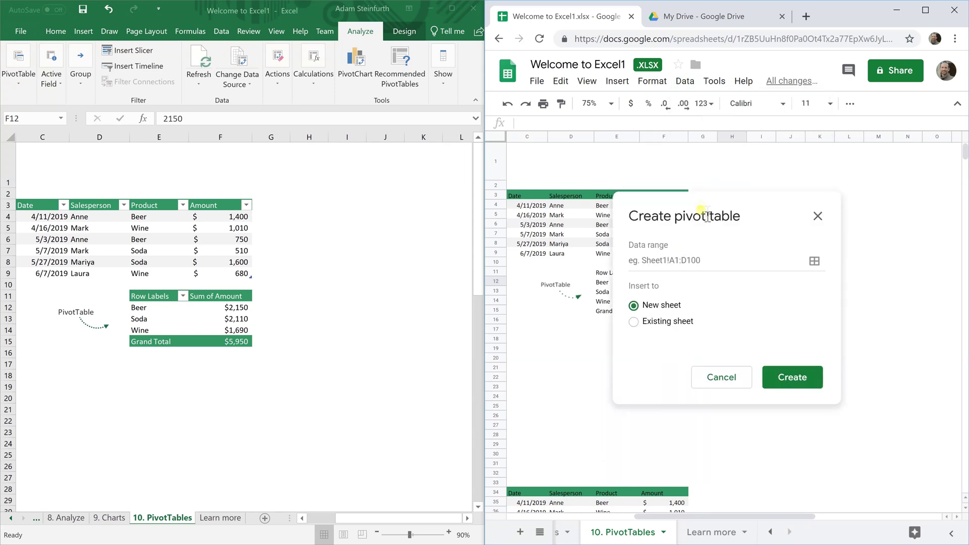
click(663, 323)
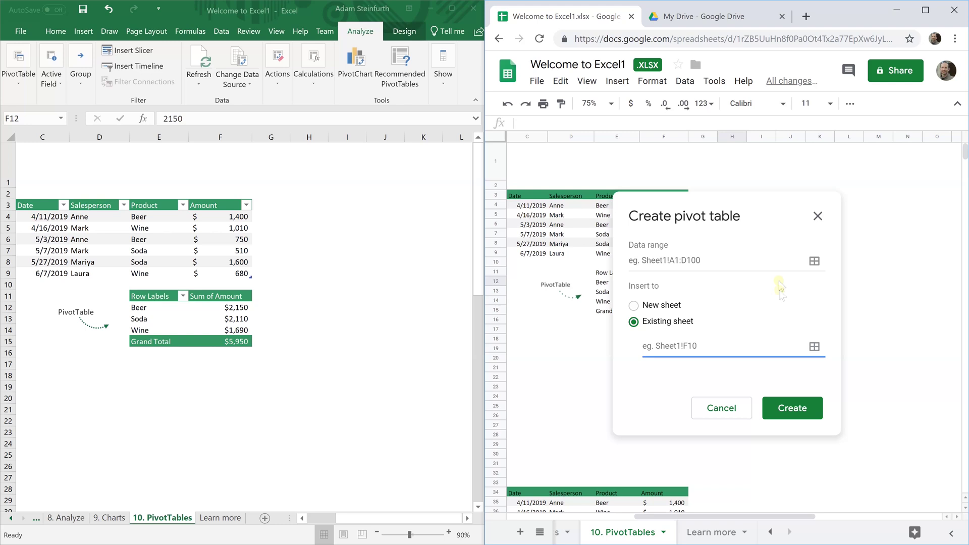
click(812, 257)
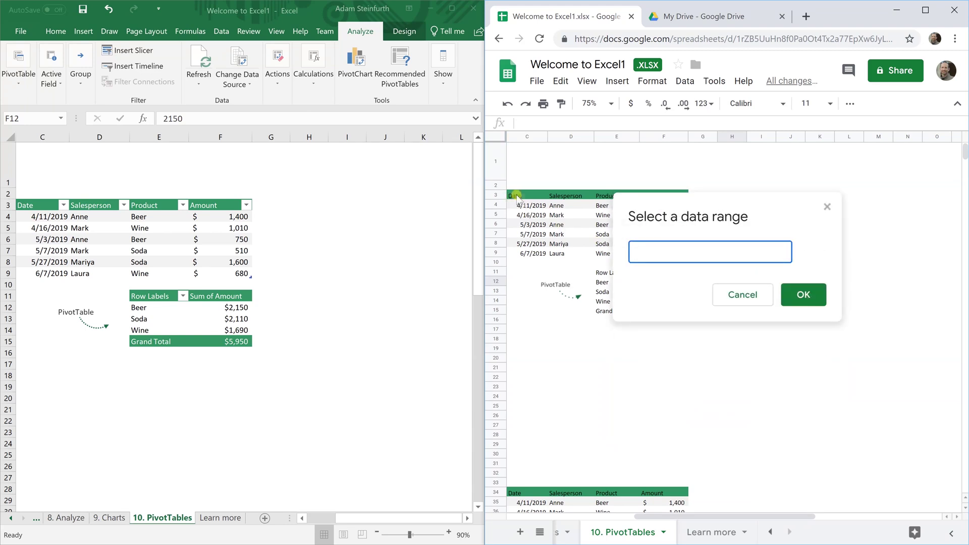
drag(517, 199, 684, 257)
click(803, 294)
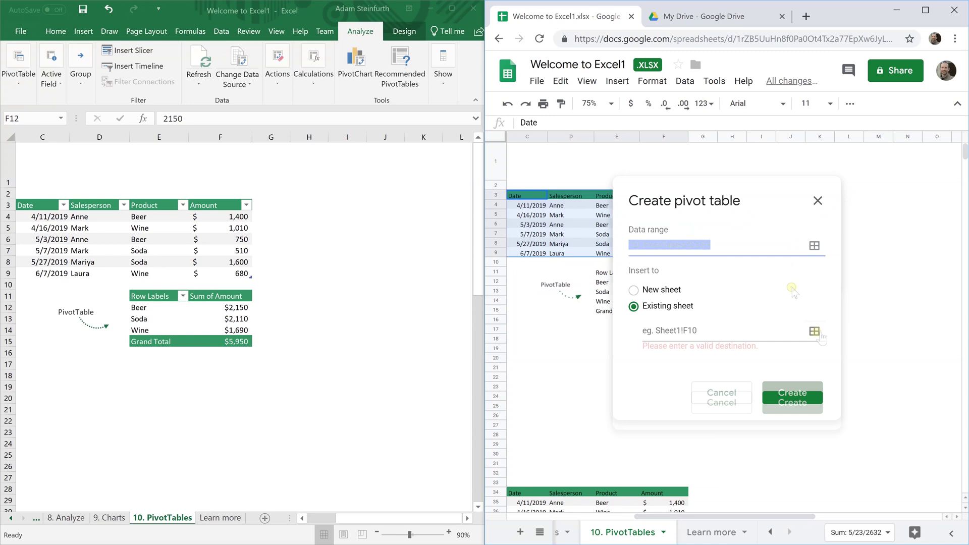
click(814, 331)
click(601, 331)
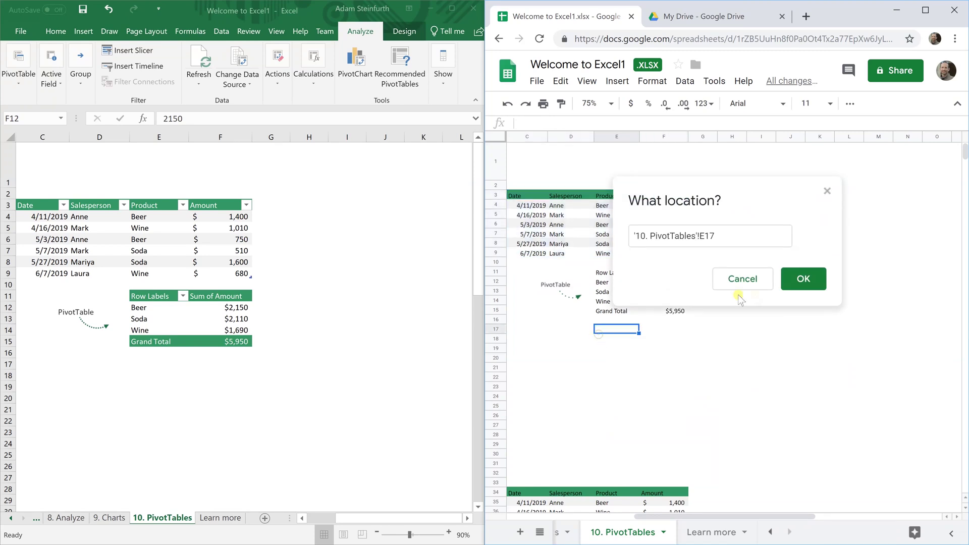
click(803, 278)
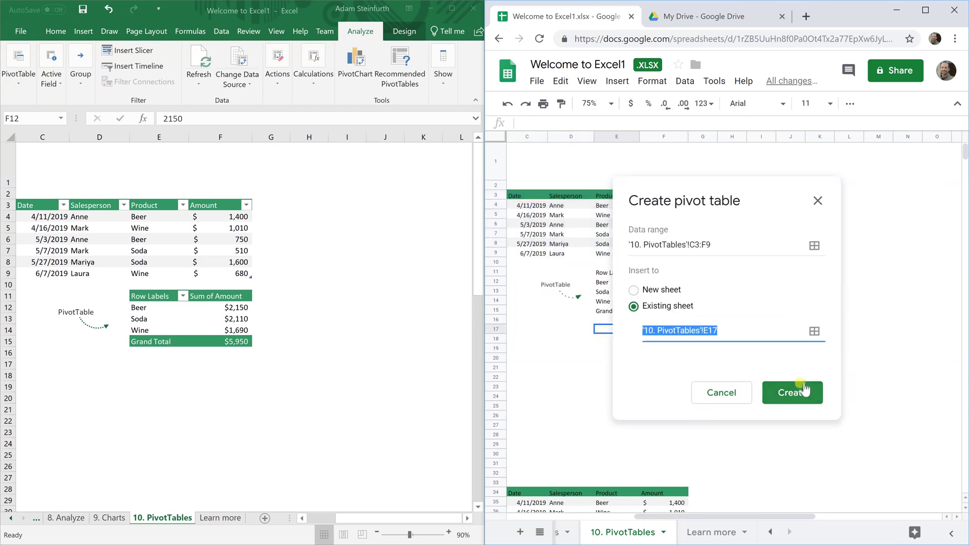
click(792, 392)
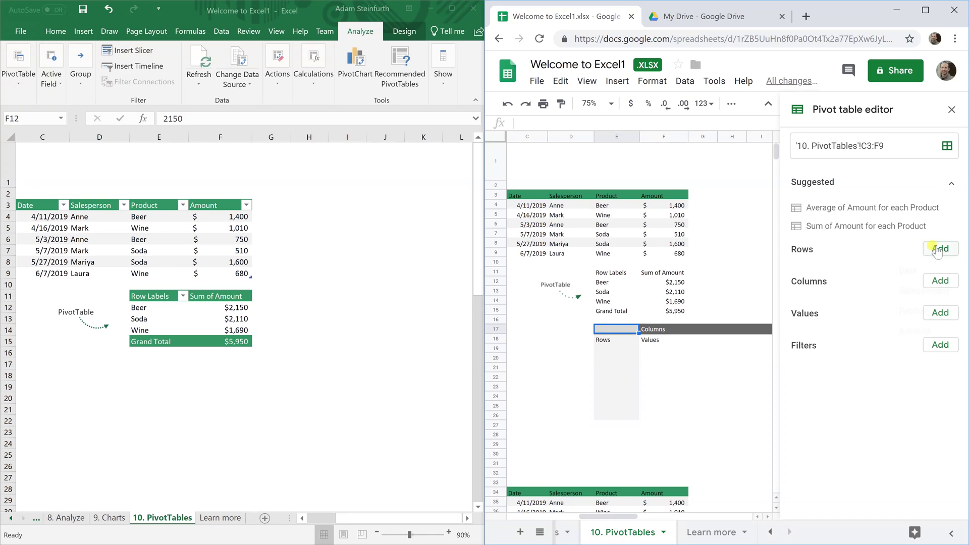
Step: Add Product as rows and SUM of Amount as values in the new pivot table
click(939, 248)
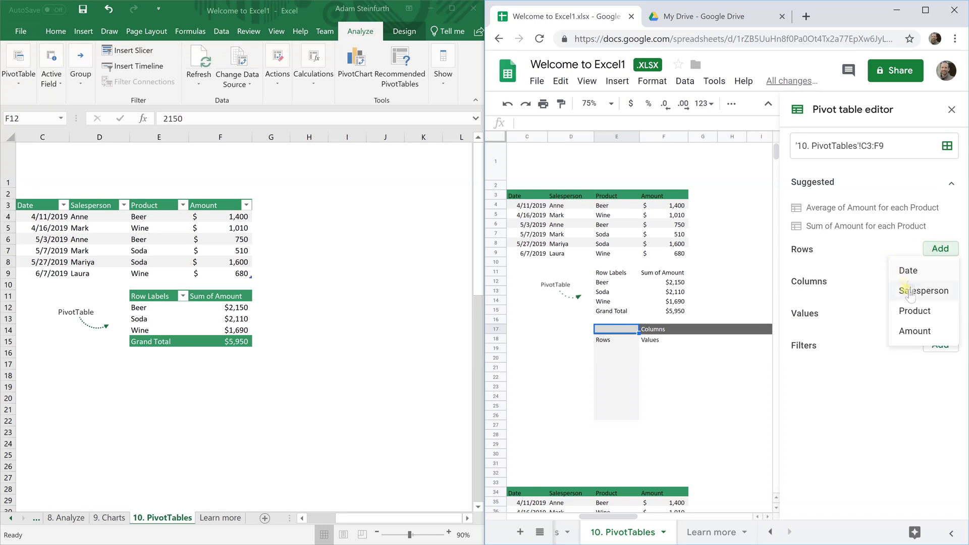
click(912, 311)
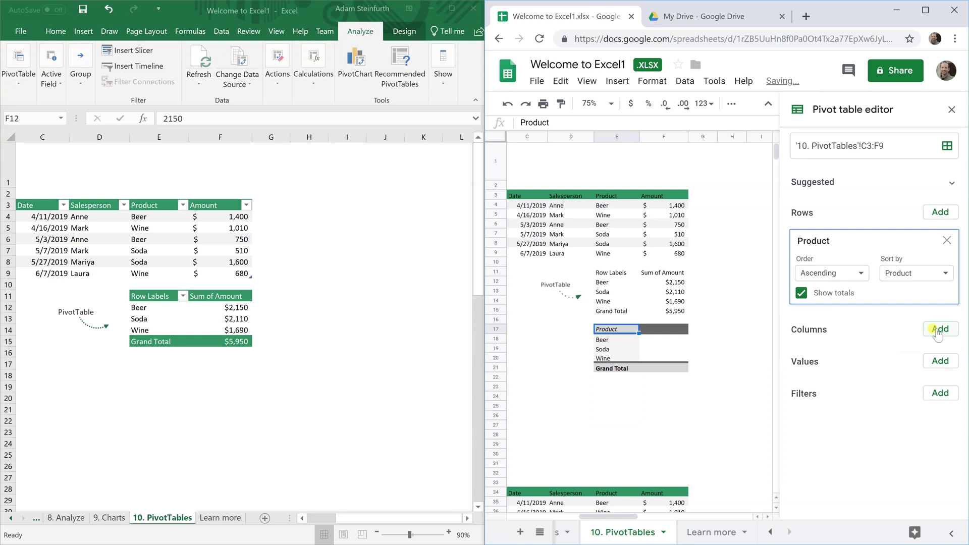
click(939, 363)
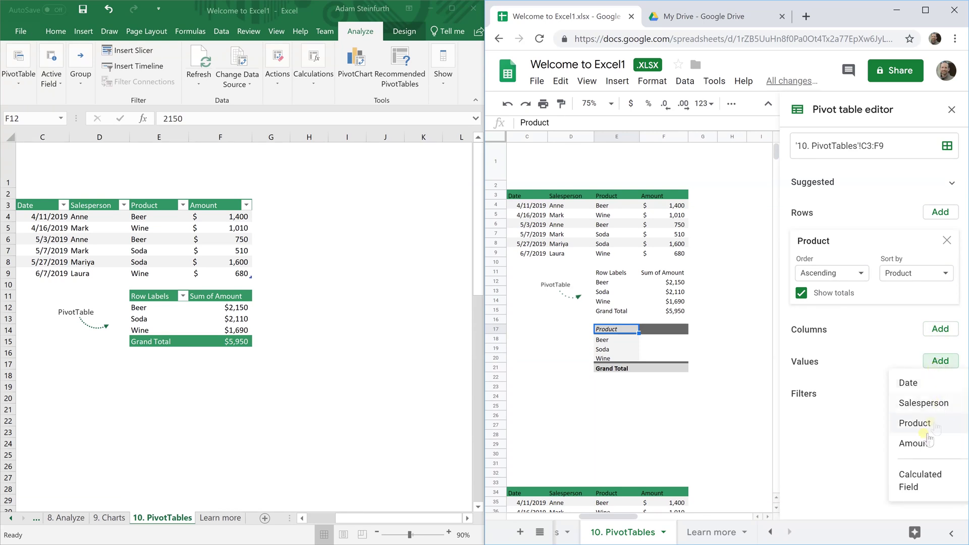
click(923, 444)
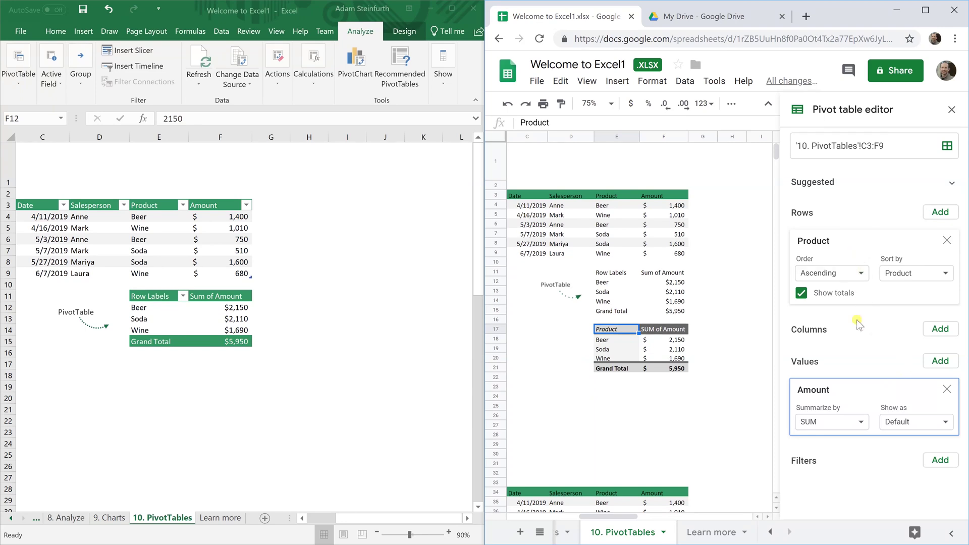
click(951, 109)
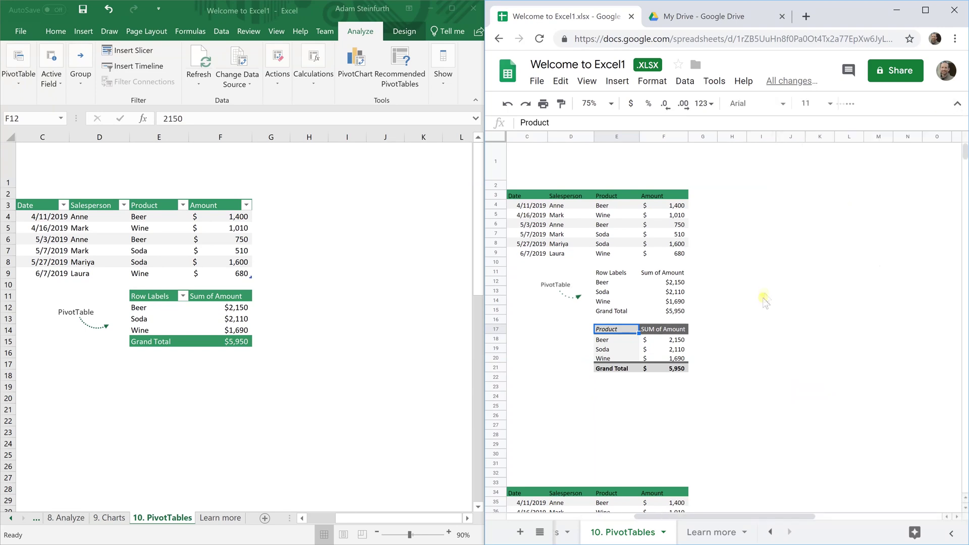
Step: Compare the new pivot table's totals, such as Soda, with the original pivot table E11:F15
click(762, 320)
drag(603, 273, 682, 309)
click(676, 347)
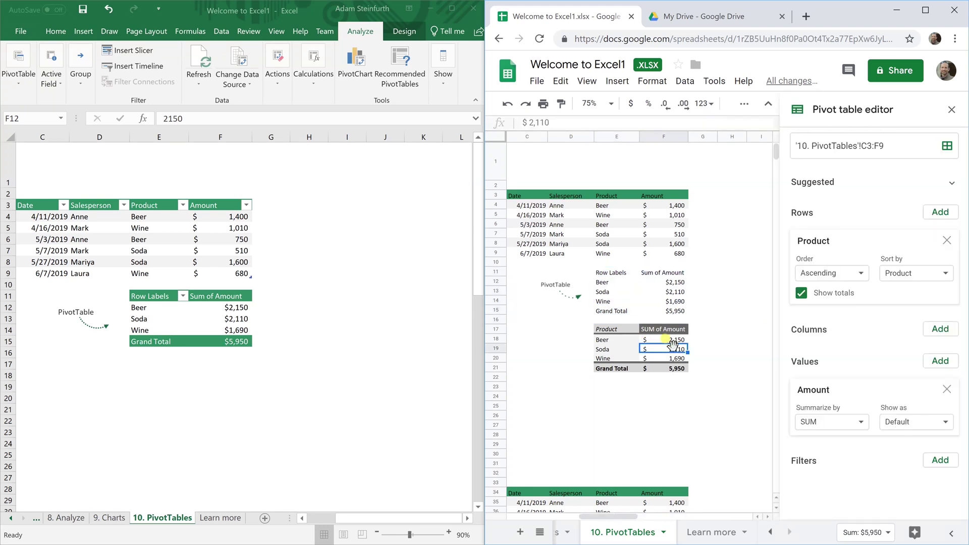
click(699, 359)
Step: Download the Sheets workbook as a Microsoft Excel (.xlsx) file
scroll(440, 335, left, 5)
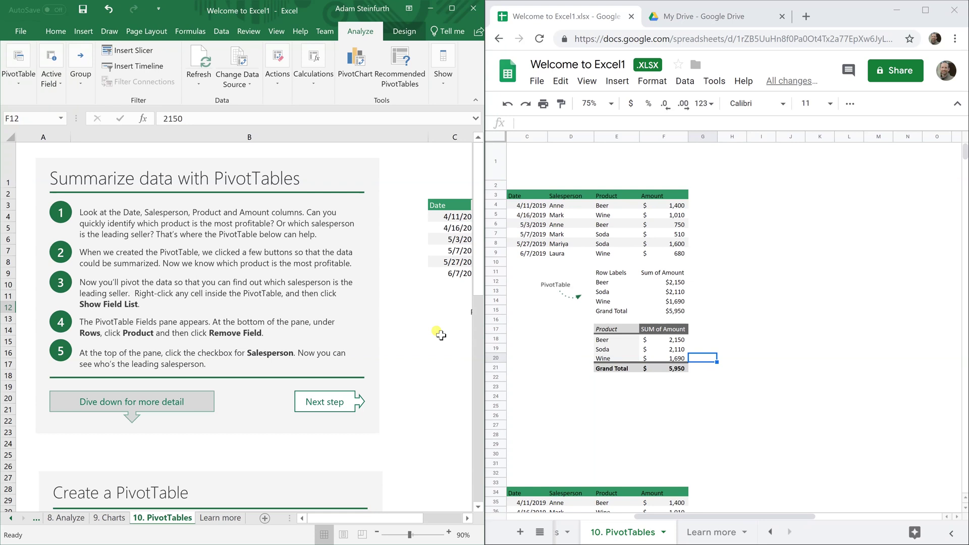
click(534, 309)
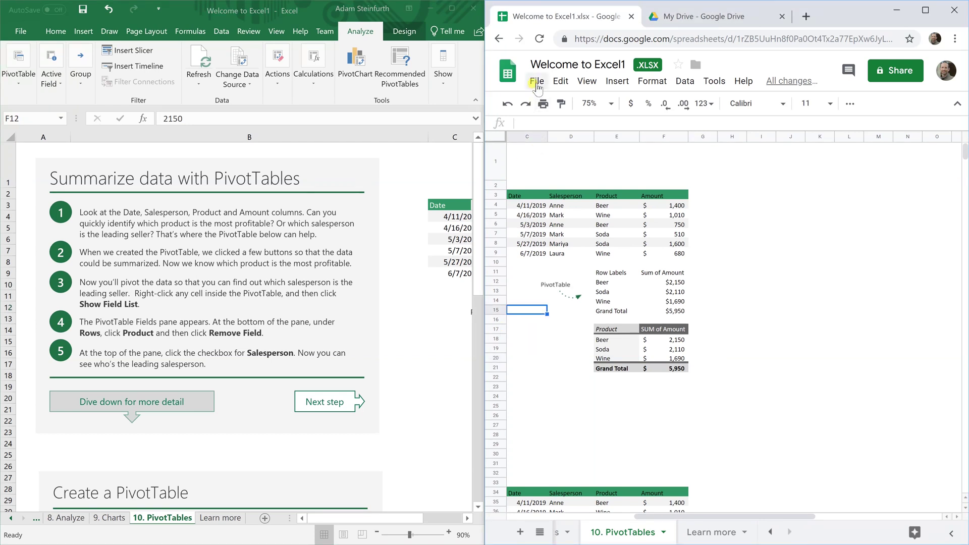
click(537, 83)
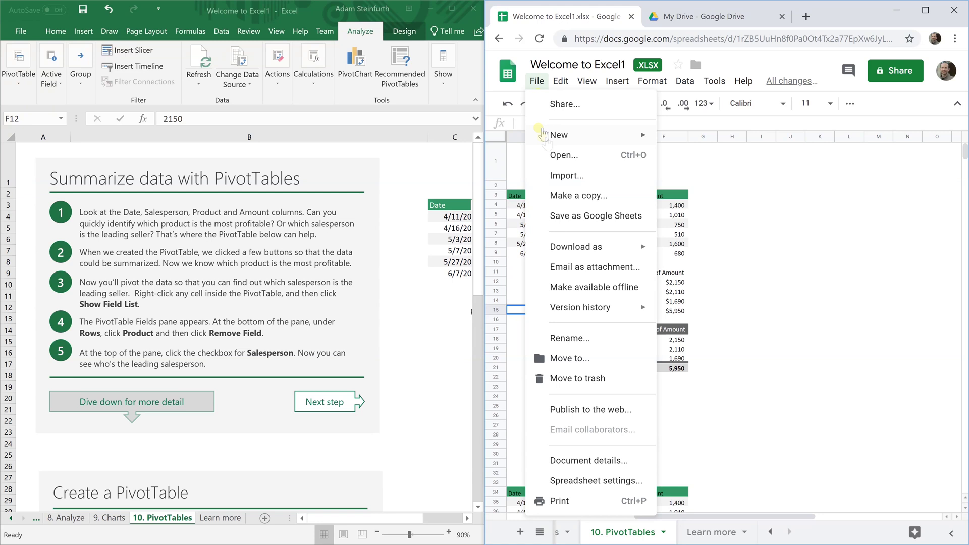
mouse_move(578, 252)
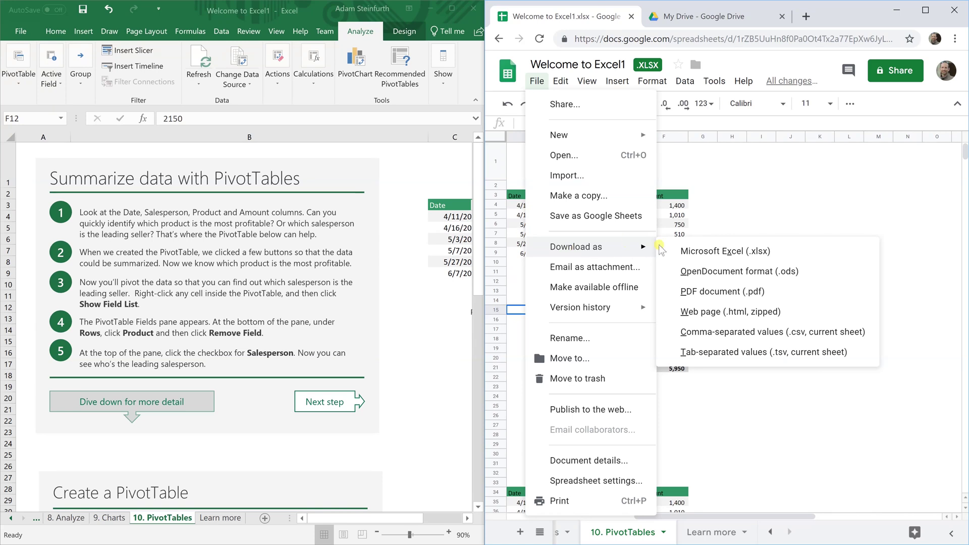
click(685, 252)
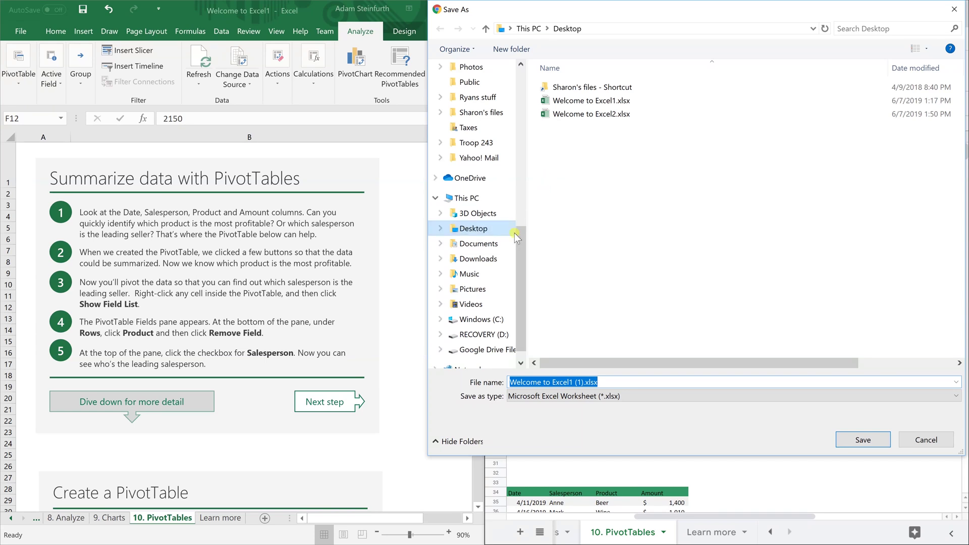
Step: Save the download to the Desktop as 'Welcome to Excel then to Sheets.xlsx'
scroll(520, 232, up, 10)
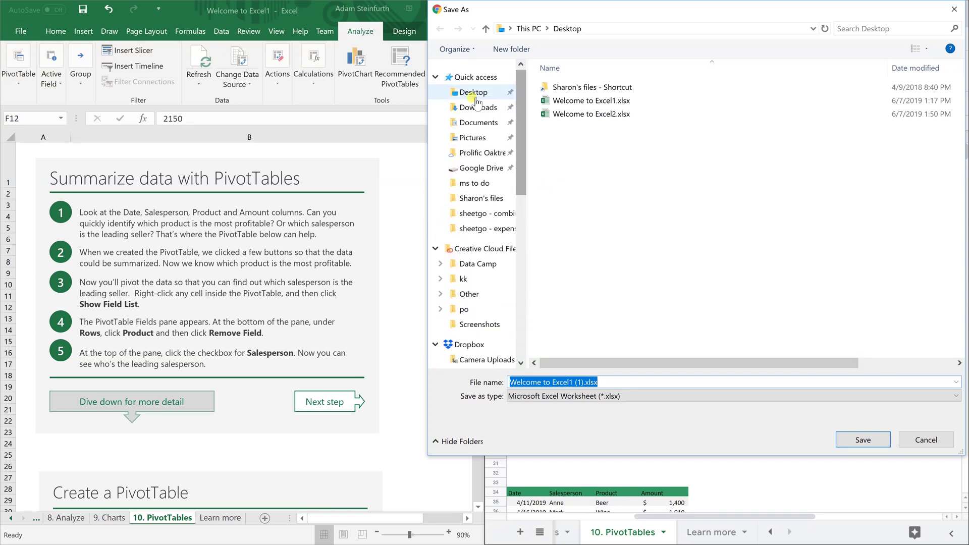
click(474, 95)
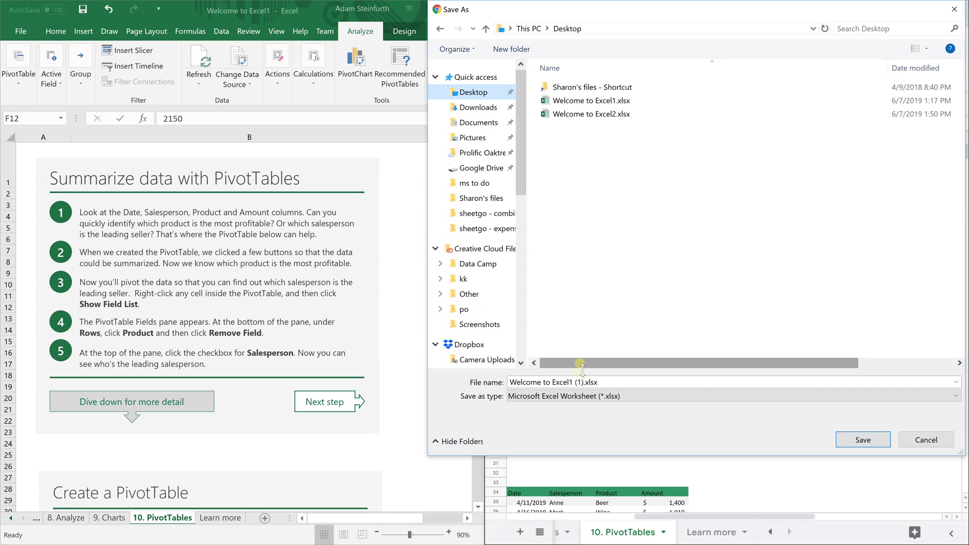
key(Right)
key(Left)
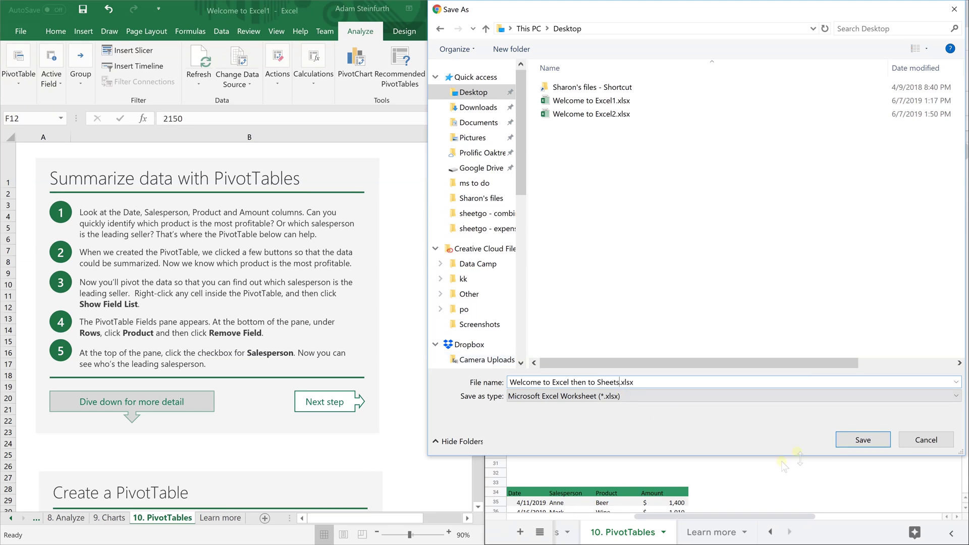
click(849, 440)
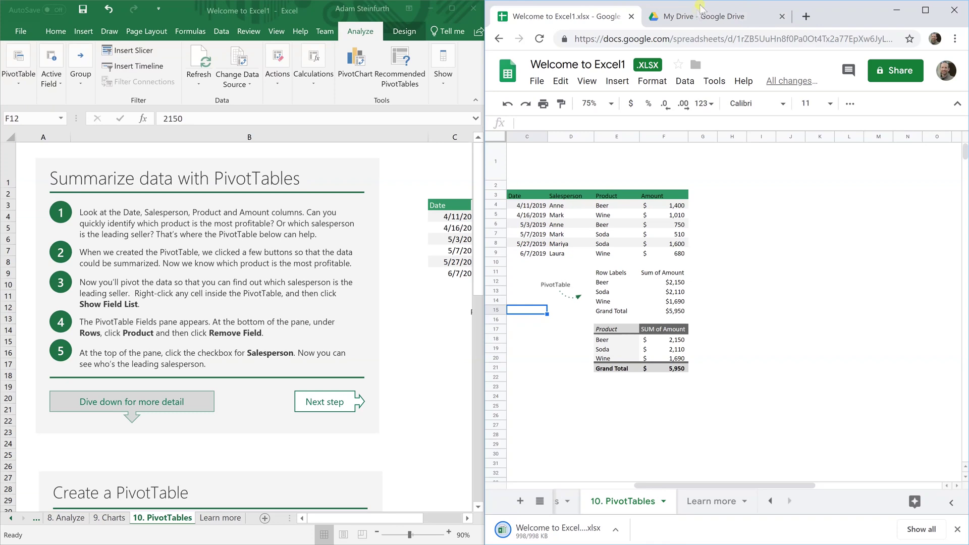
Step: Open 'Welcome to Excel then to Sheets.xlsx' from the Desktop in a maximized Excel window
click(898, 9)
double_click(434, 19)
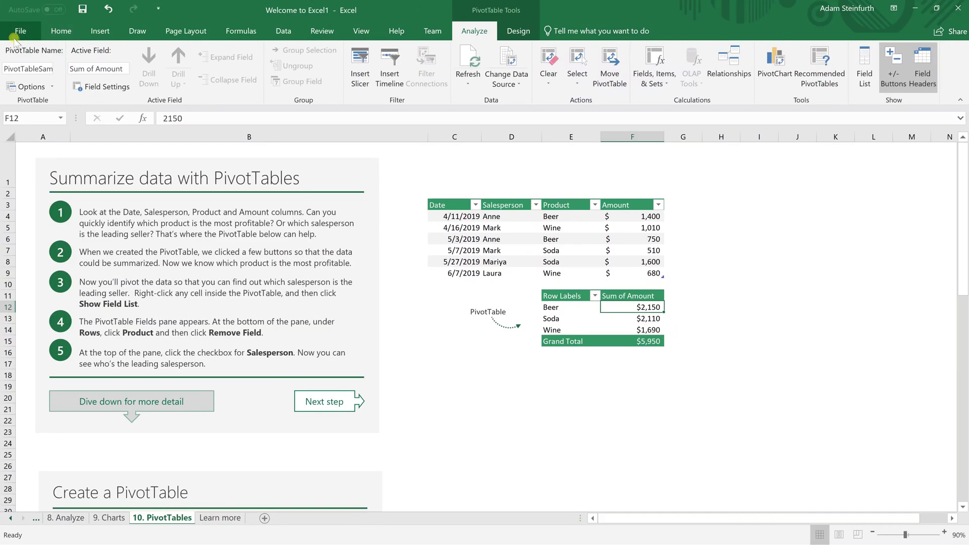
click(19, 31)
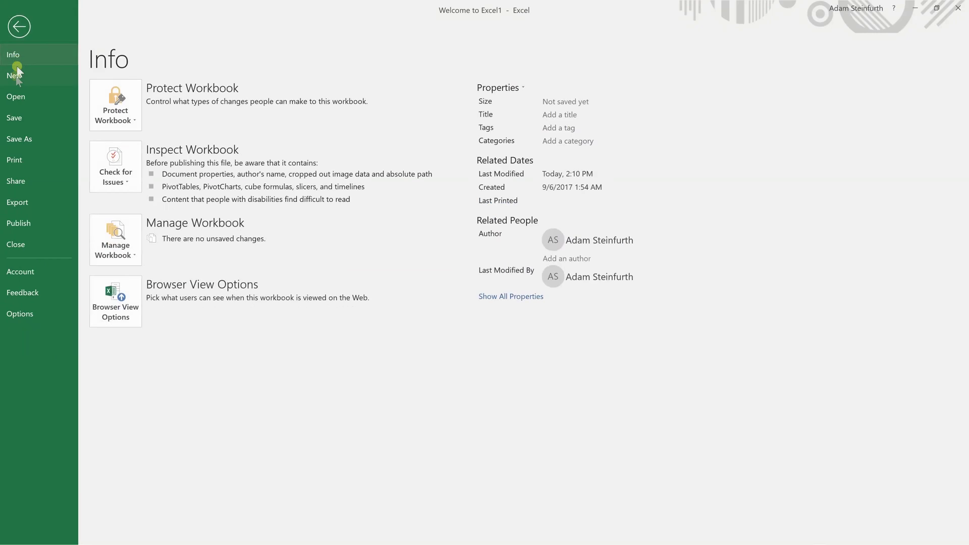
click(14, 97)
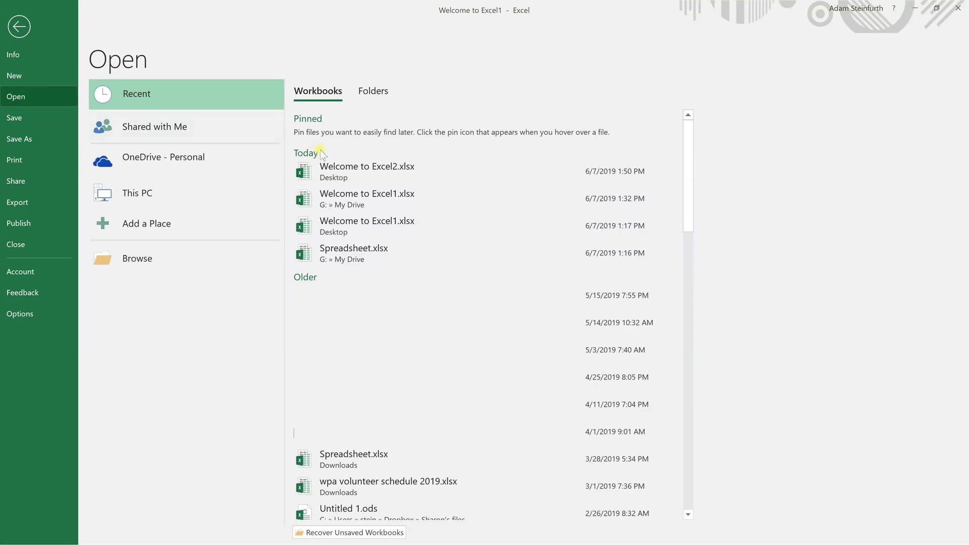
click(159, 259)
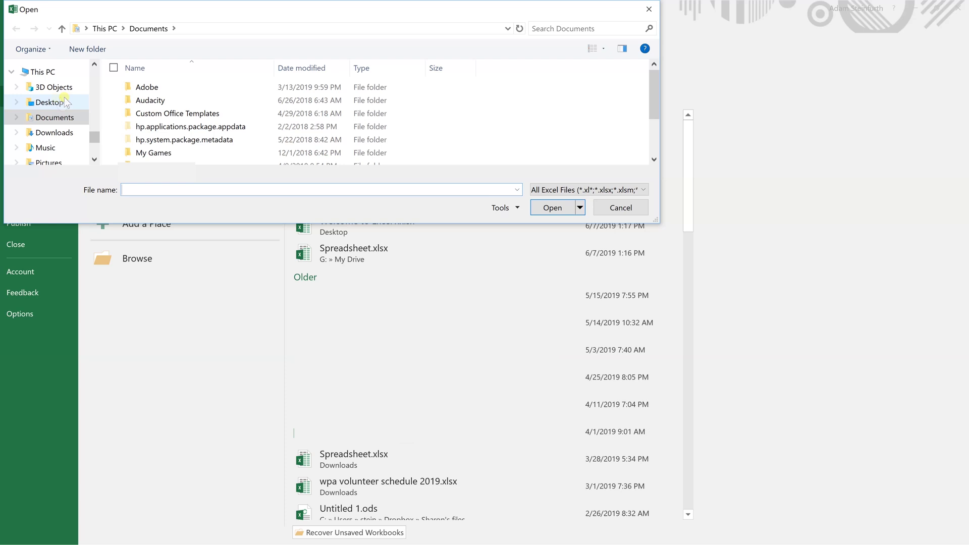
click(57, 102)
click(151, 100)
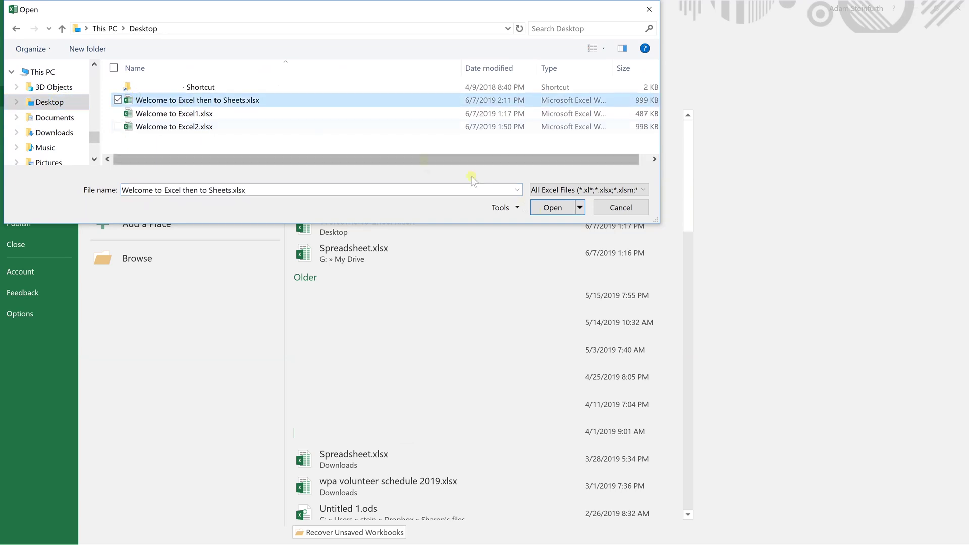
click(550, 208)
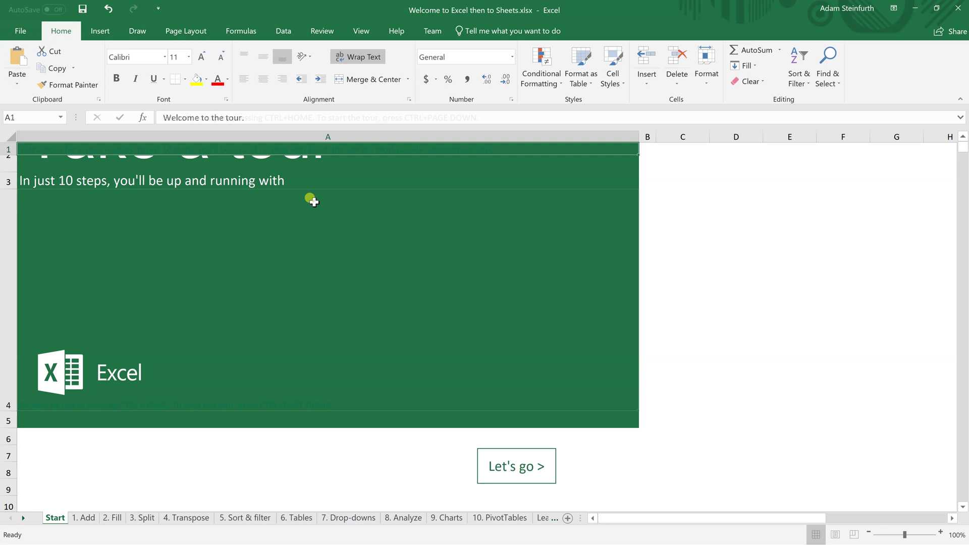
Step: Make row 2 tall enough to show the whole Take a tour title
click(310, 199)
click(298, 165)
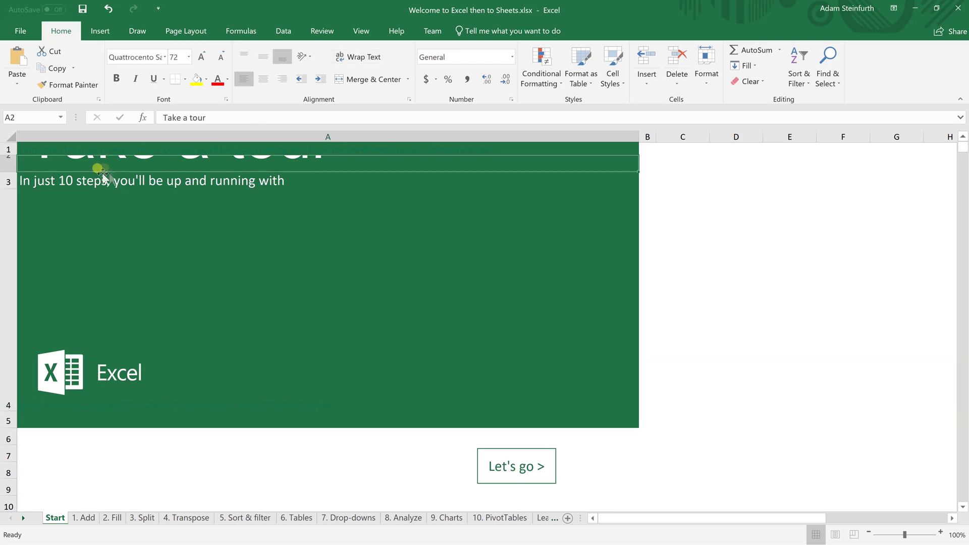
drag(8, 171, 12, 225)
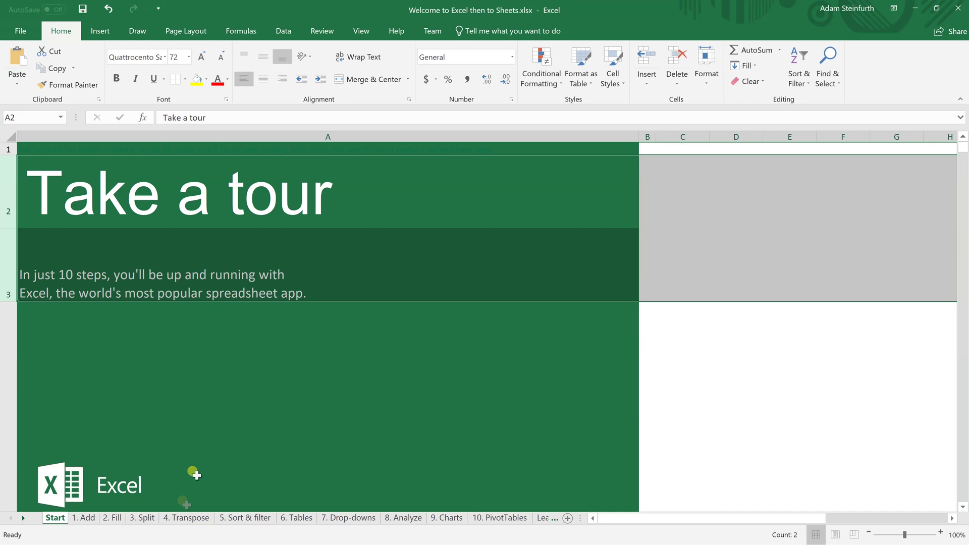
Step: Check the formulas in the 2. Fill sheet's Equals cells, including the 100 cell and E6
click(112, 517)
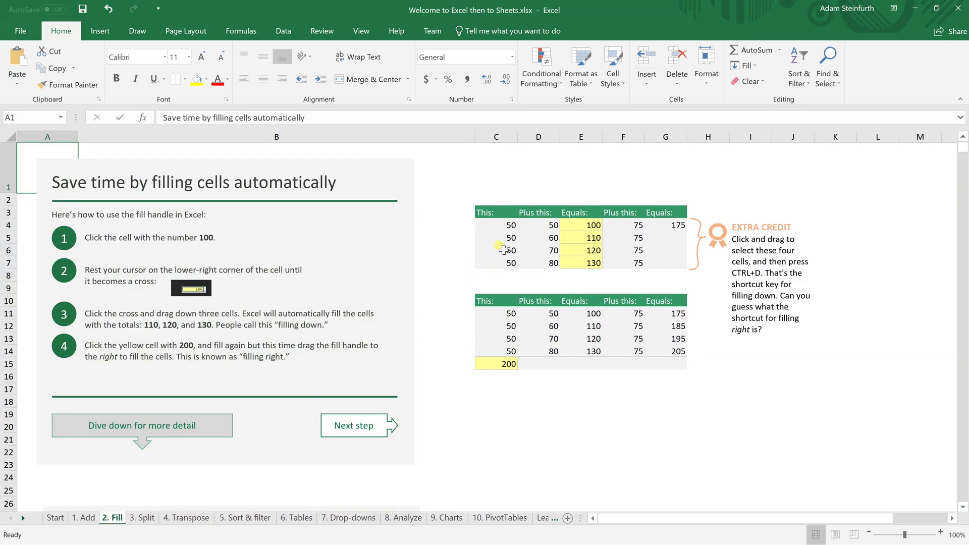
click(592, 222)
click(596, 237)
click(594, 251)
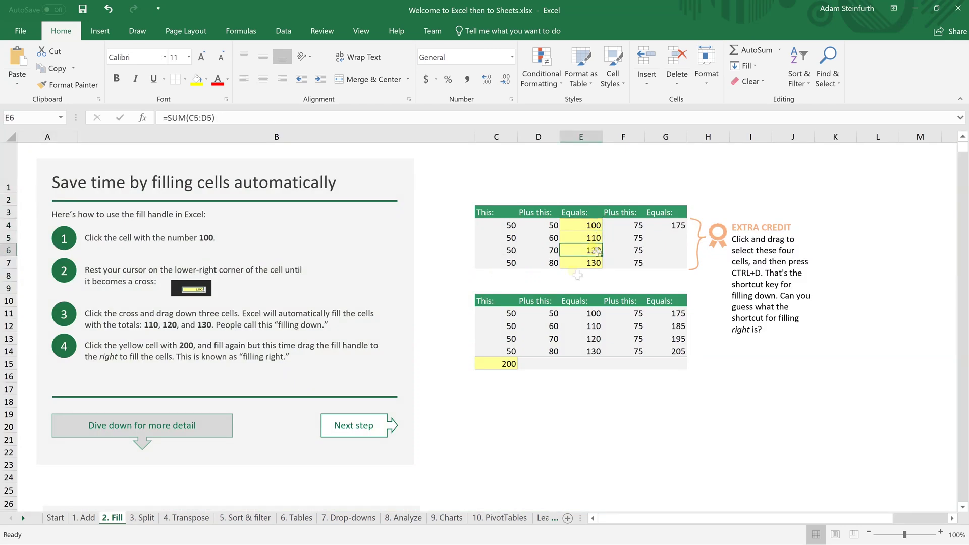
Step: Inspect the 3. Split First name cells, the 4. Transpose Amount values and the 6. Tables sheet
click(146, 519)
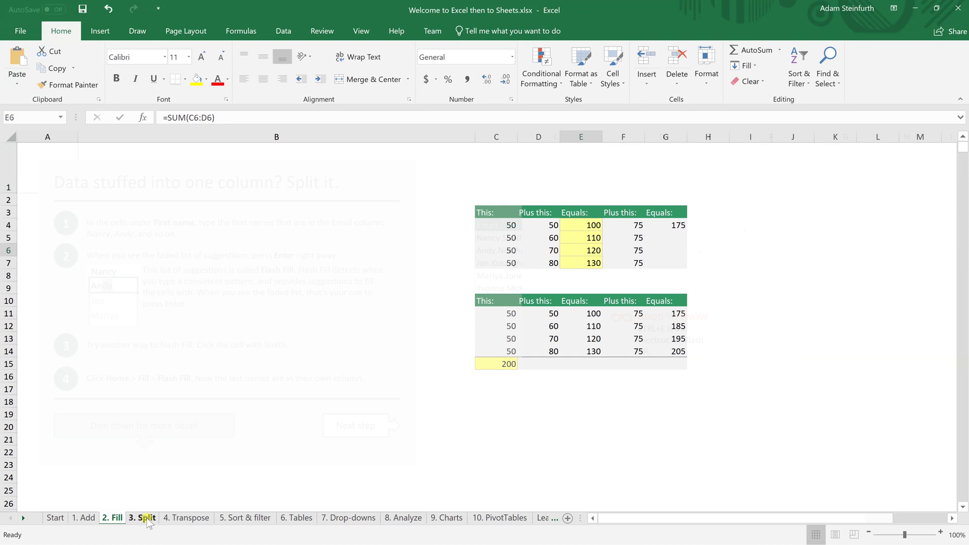
click(647, 260)
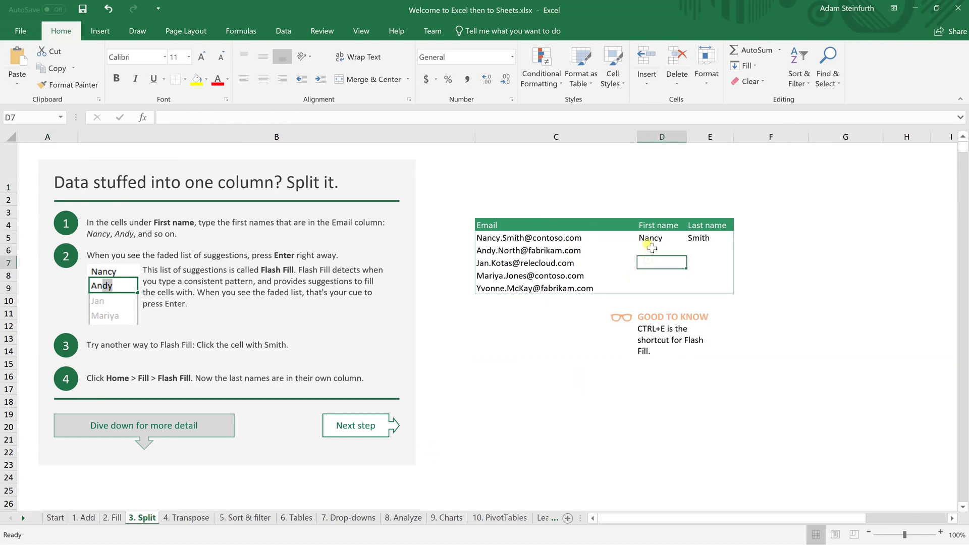
click(652, 248)
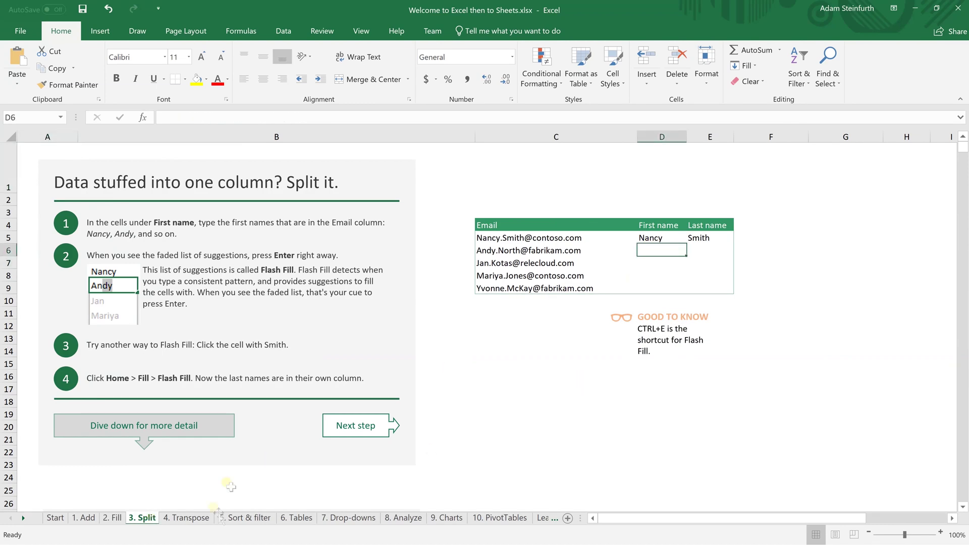
click(194, 520)
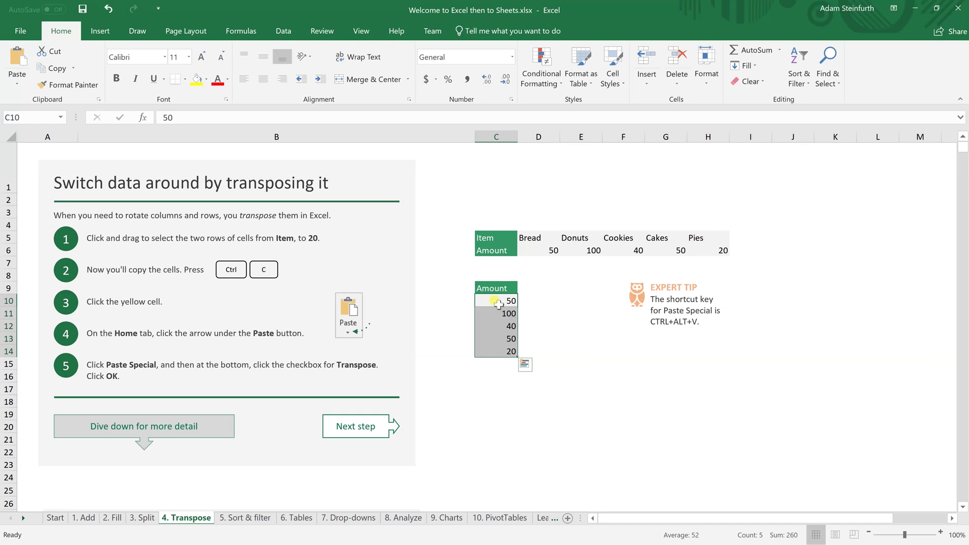
drag(496, 301, 497, 354)
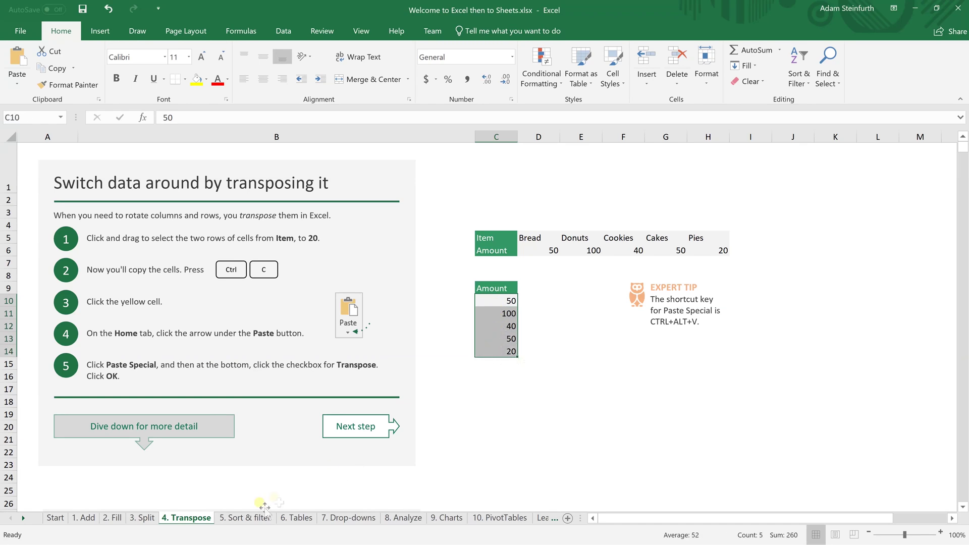
click(296, 518)
Step: Type =sum([Dec]) into cell H6 beside the Fruit row to total the table's Dec column
click(505, 261)
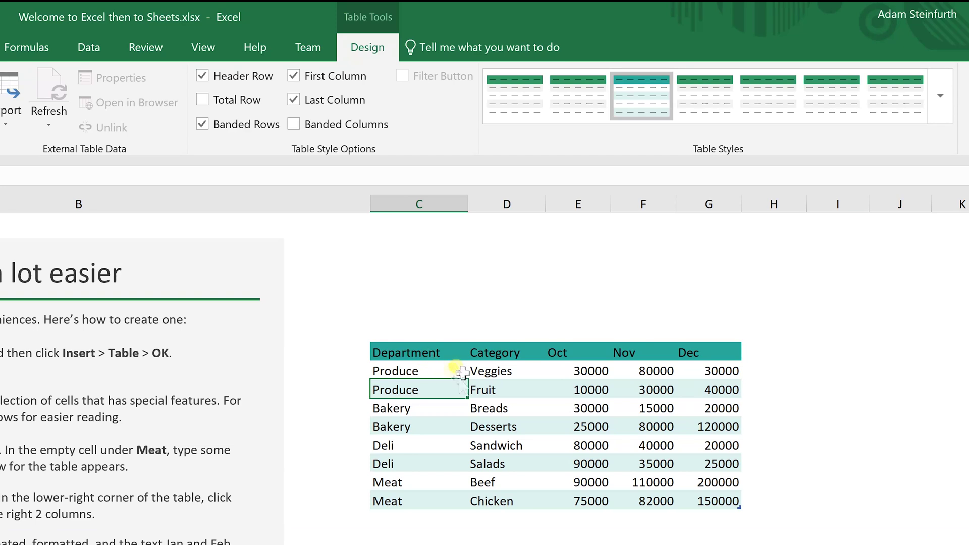
click(444, 353)
click(454, 370)
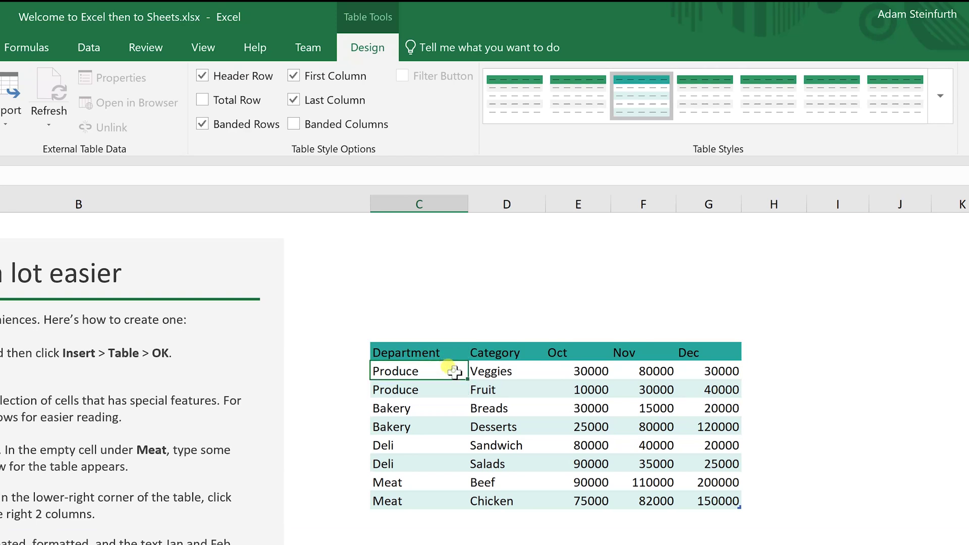
click(802, 392)
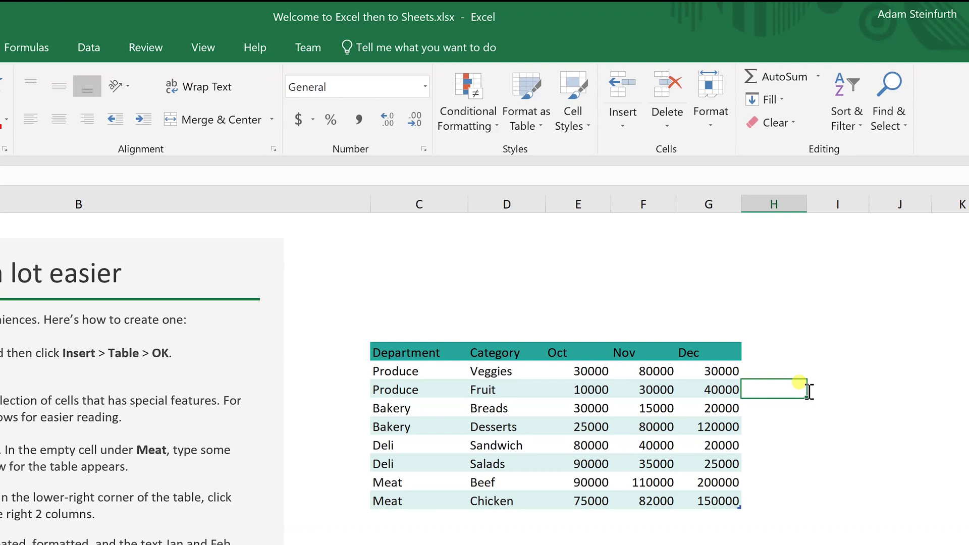
text(=sum()
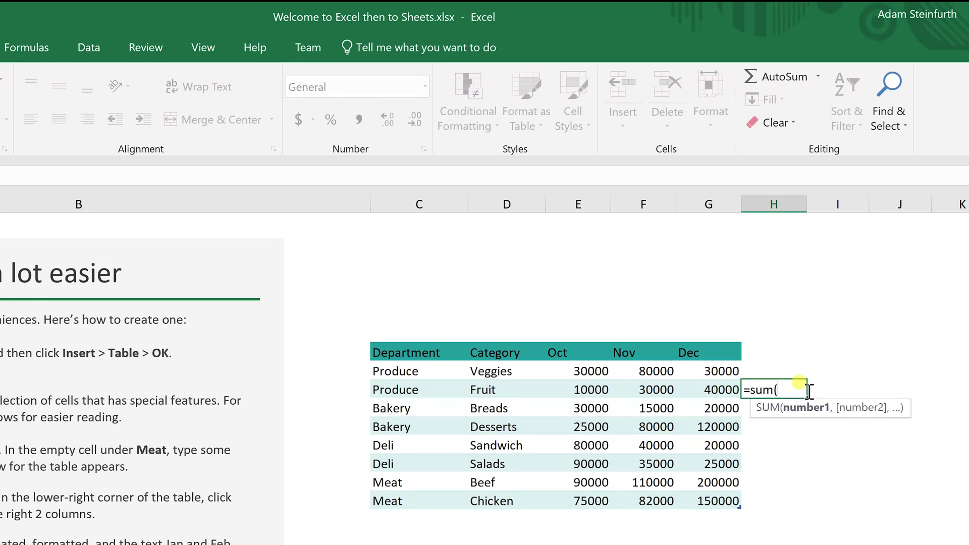
key(Left)
key(ctrl+space)
text())
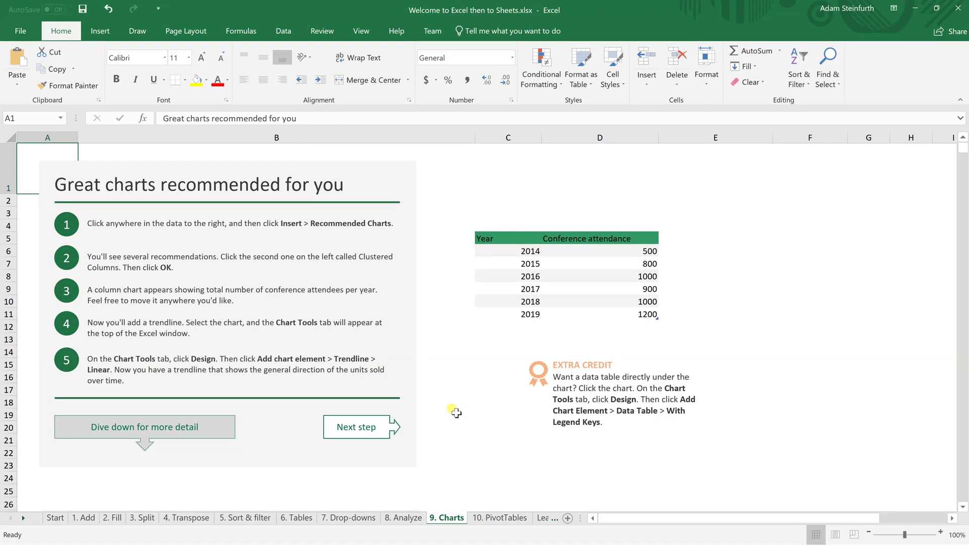
Step: Move the 2014–2019 attendance column chart up and right, directly beneath the Extra Credit note
scroll(456, 413, down, 6)
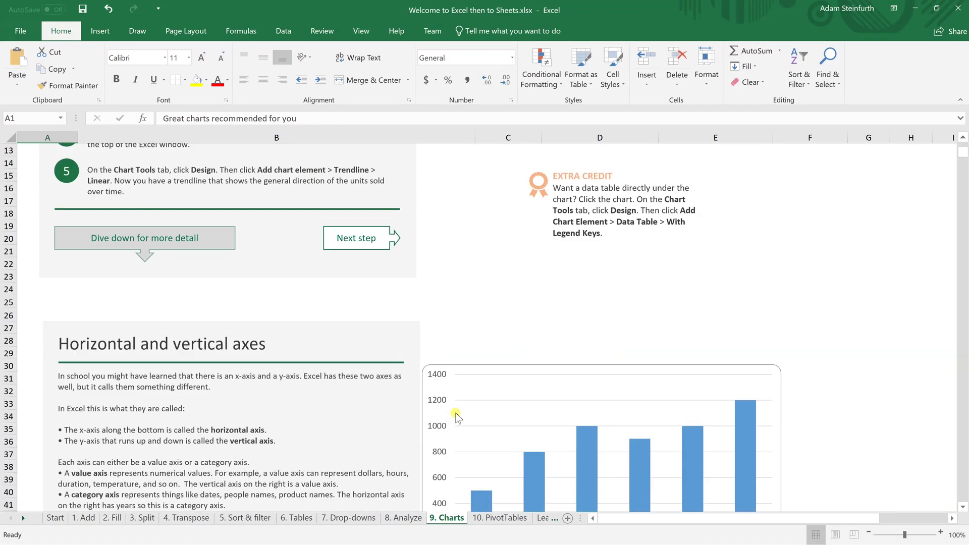
drag(469, 289, 522, 167)
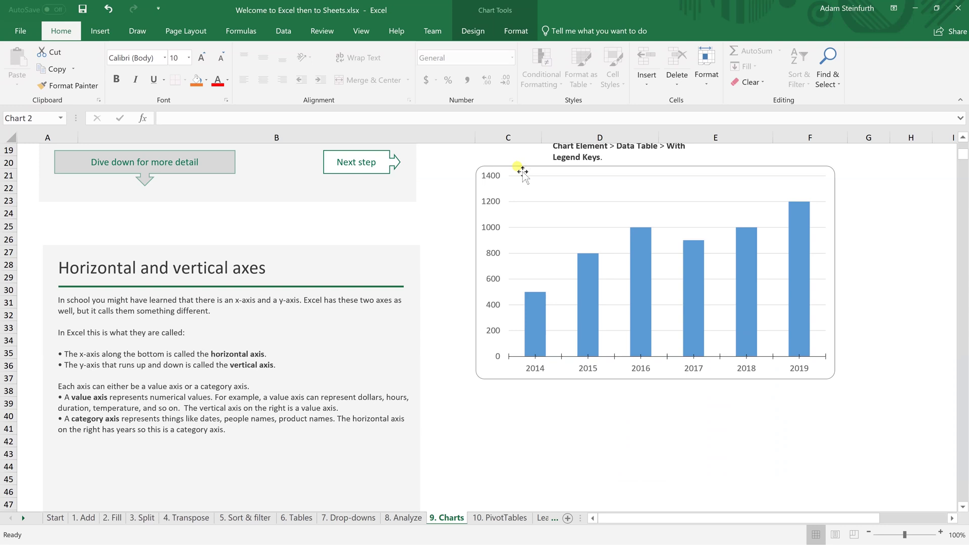
click(519, 414)
scroll(520, 413, up, 3)
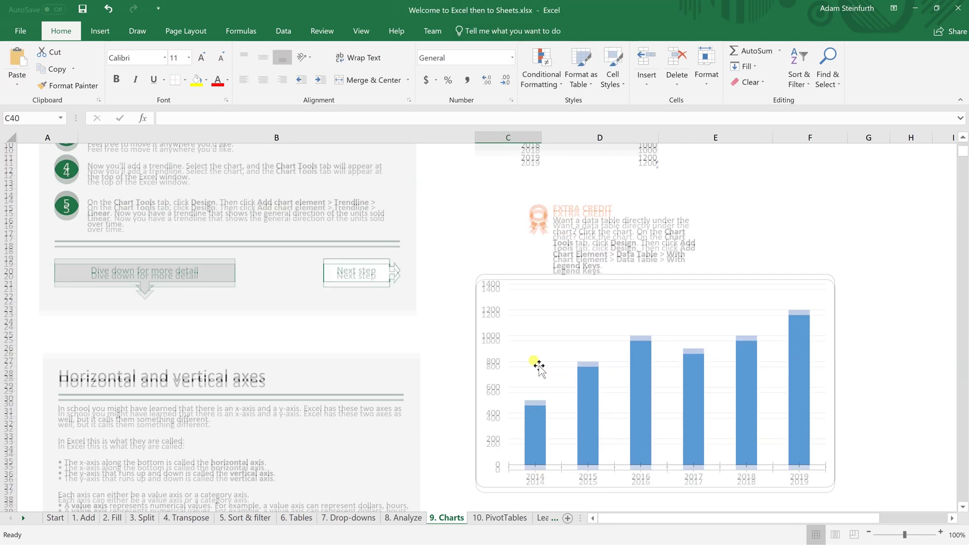
scroll(535, 363, up, 2)
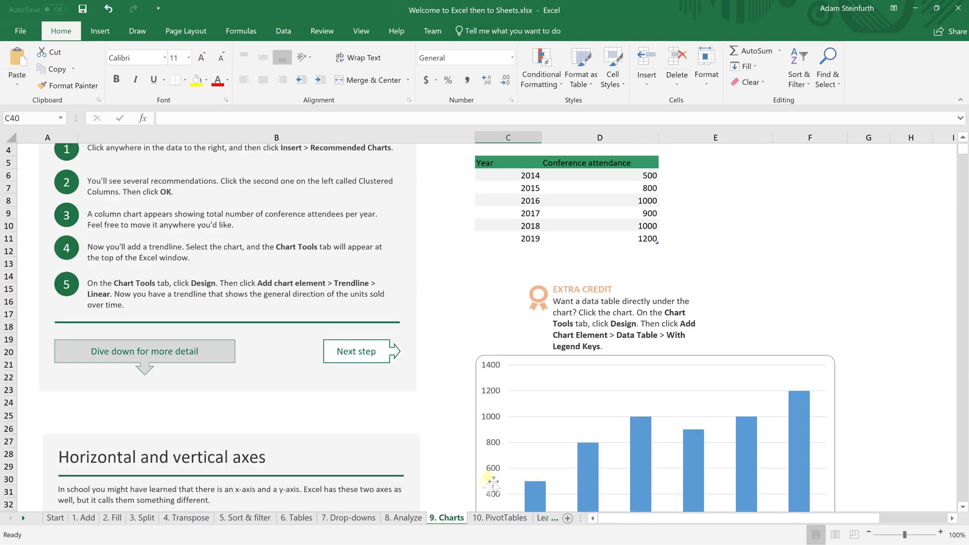
Step: On the 10. PivotTables sheet, clear the Row Labels summary in E11:F15
click(491, 519)
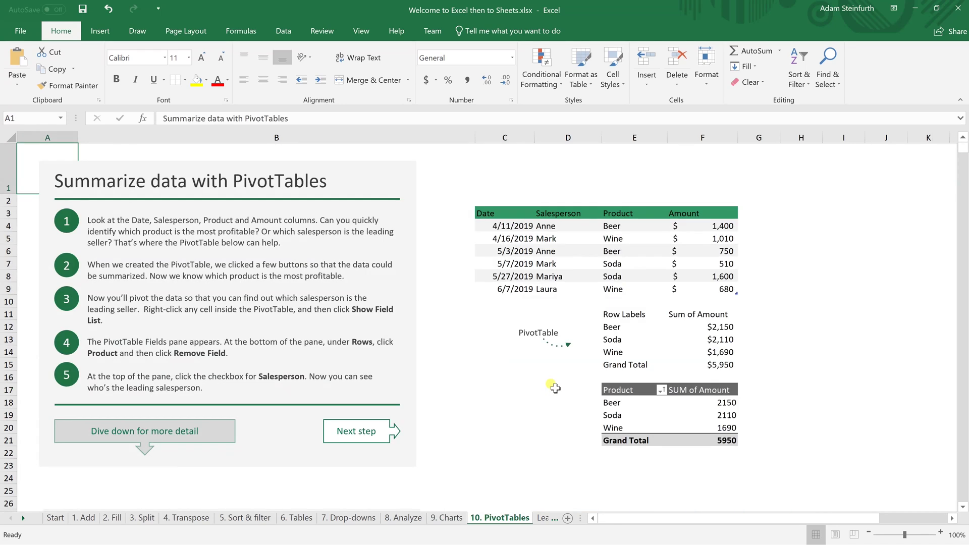
drag(614, 314, 692, 361)
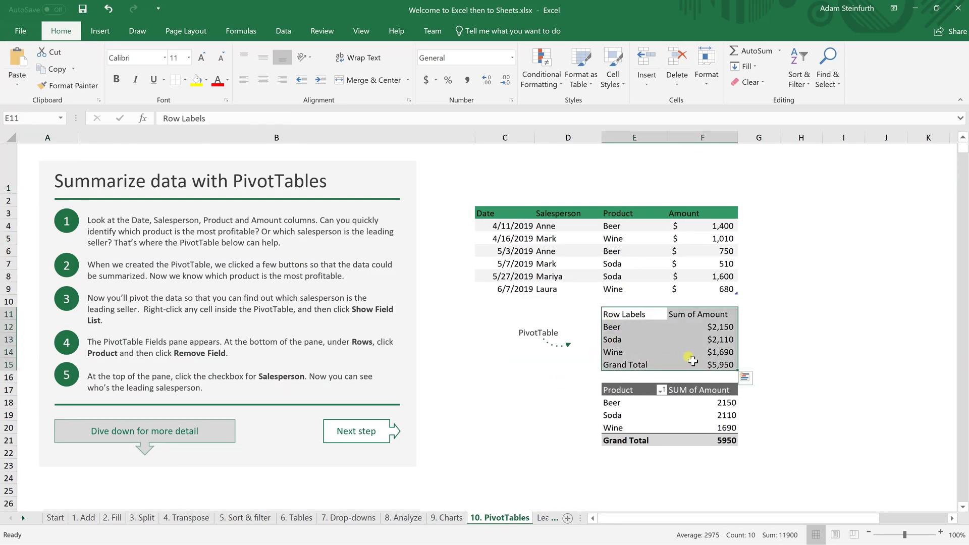
key(Delete)
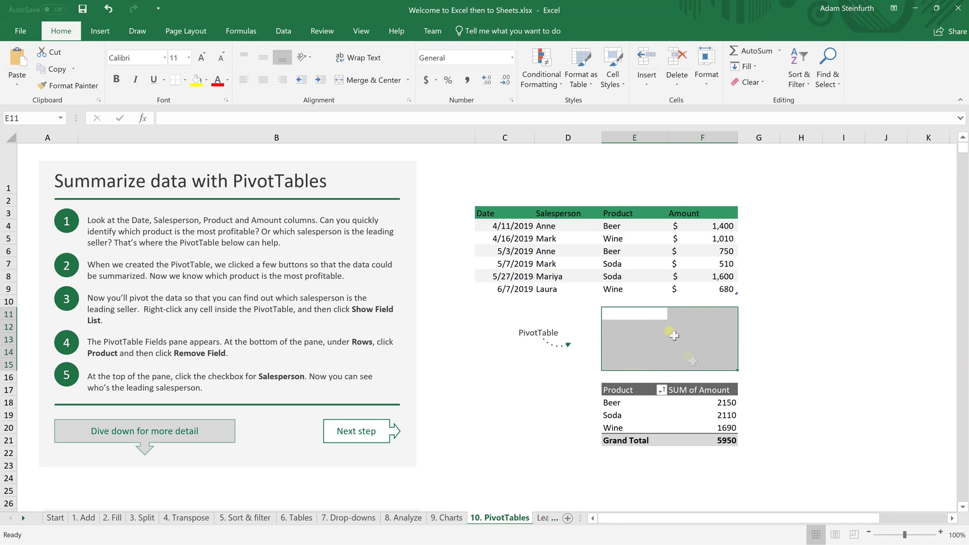
Step: Move the Product pivot table up four rows from D16:G22 to D12:G18
drag(619, 386, 696, 426)
click(692, 386)
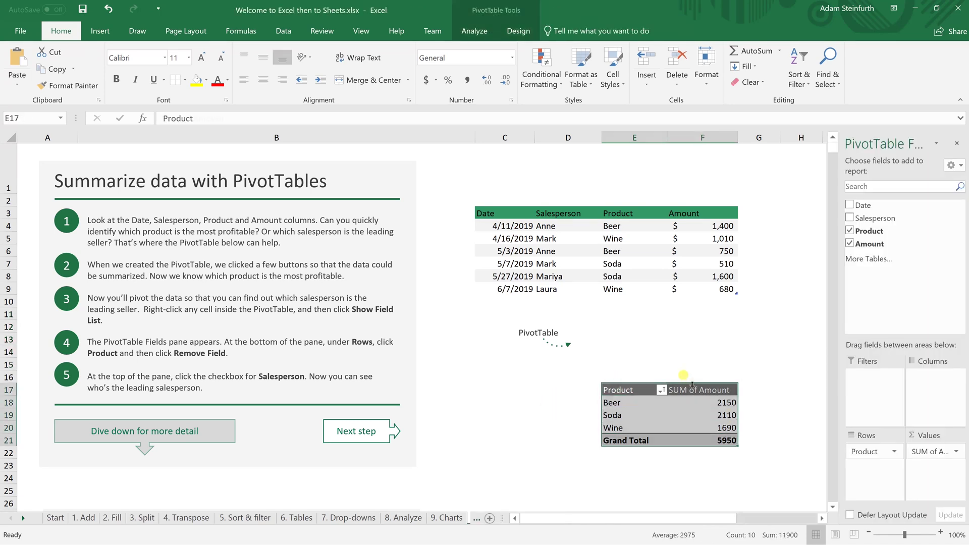
click(630, 382)
drag(568, 376, 772, 454)
drag(694, 373, 717, 329)
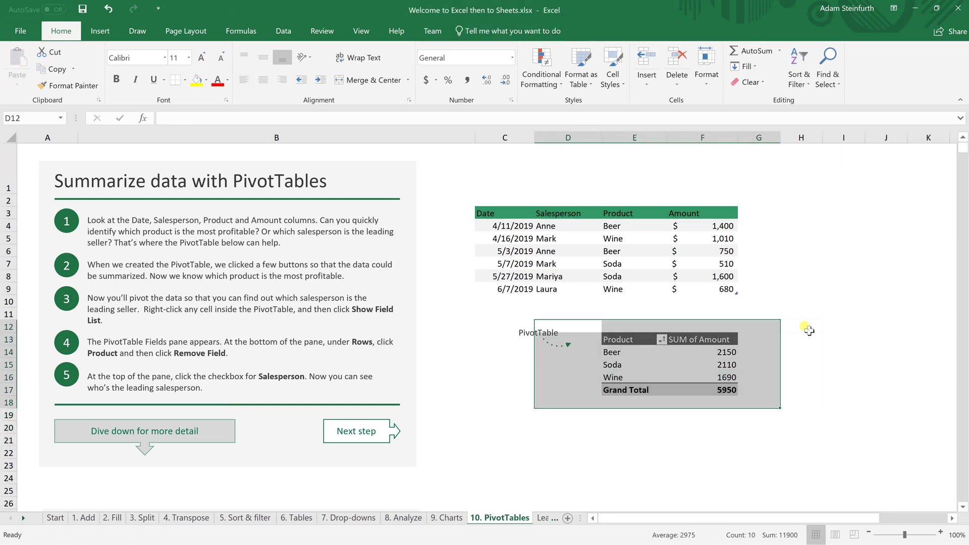
click(803, 327)
click(513, 437)
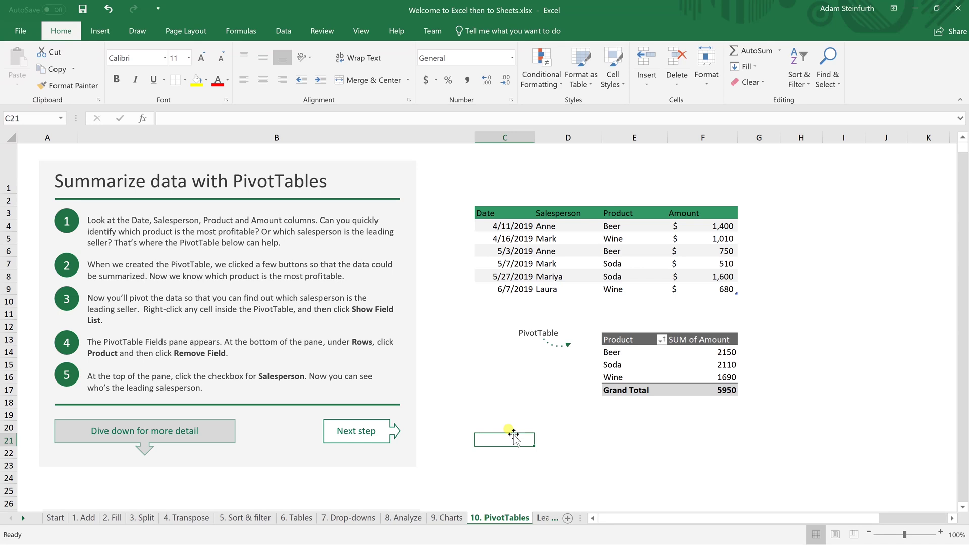